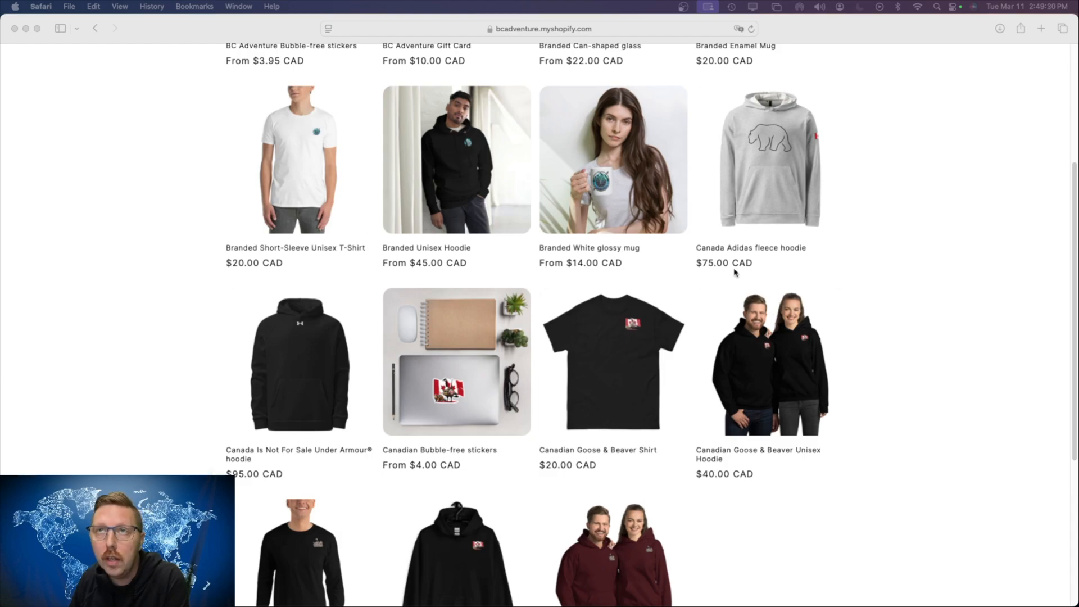
Browse the BC Adventure product catalogue, view the Branded Short-Sleeve Unisex T-Shirt with its photo enlarged, and return to the catalogue
scroll(610, 319, "up", 3)
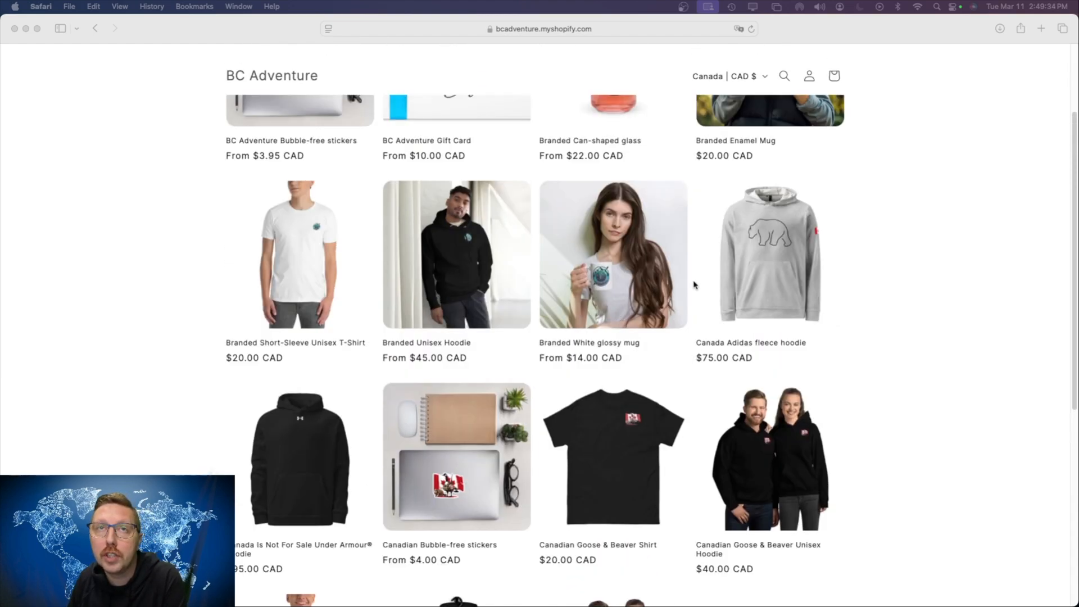
scroll(694, 301, "up", 3)
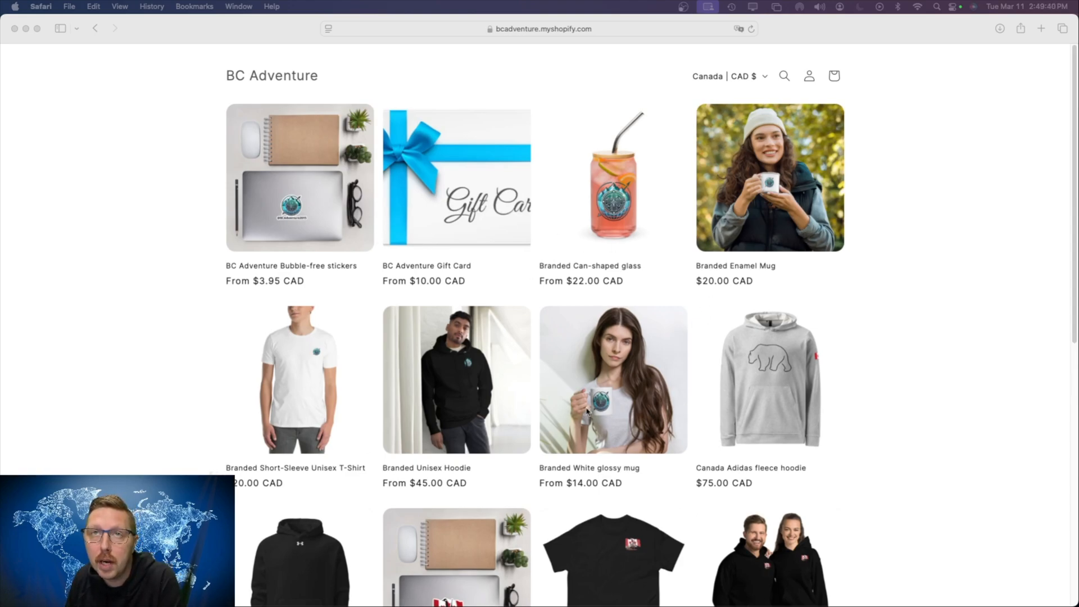
scroll(721, 443, "down", 6)
scroll(721, 443, "up", 2)
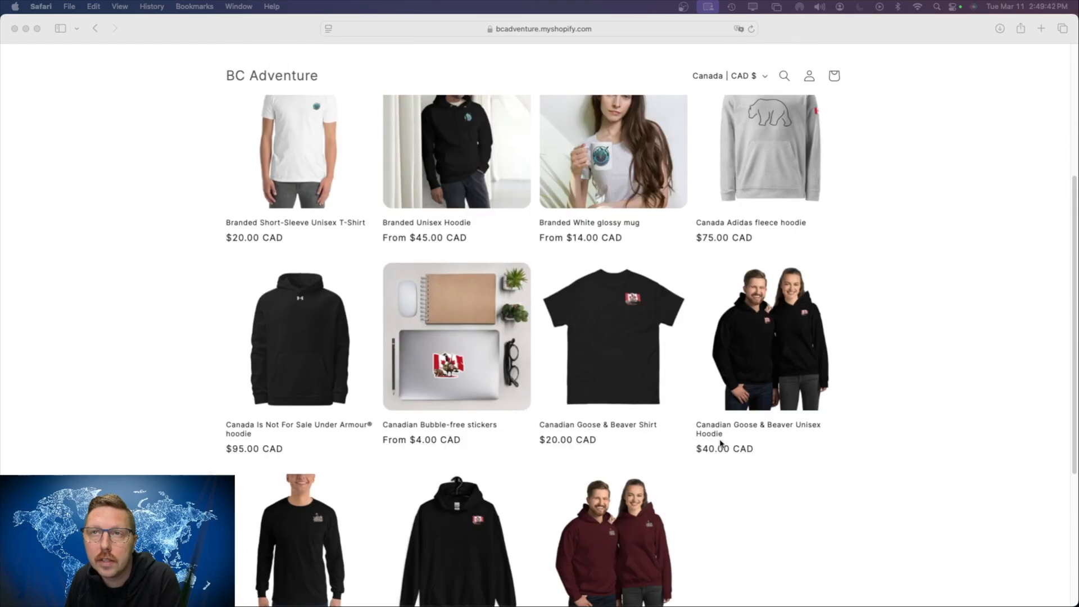
scroll(721, 443, "up", 2)
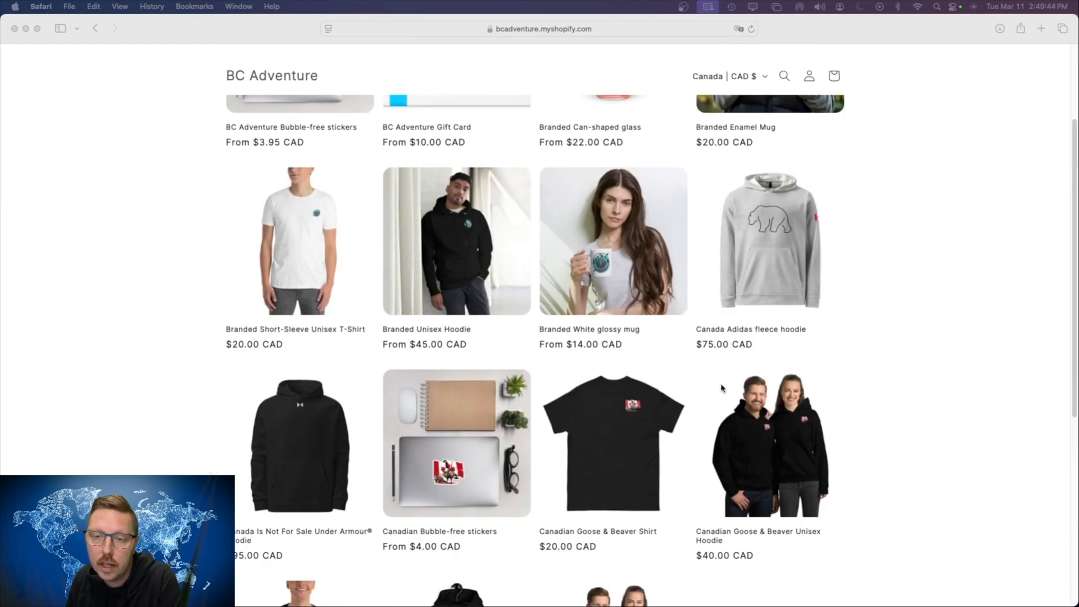
left_click(318, 241)
left_click(315, 242)
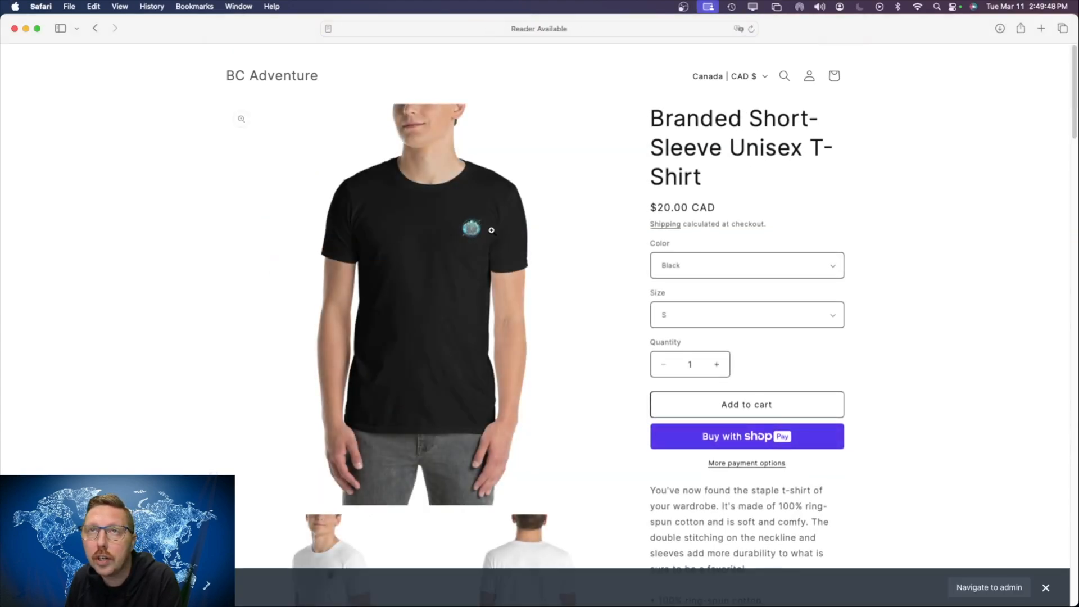
left_click(387, 225)
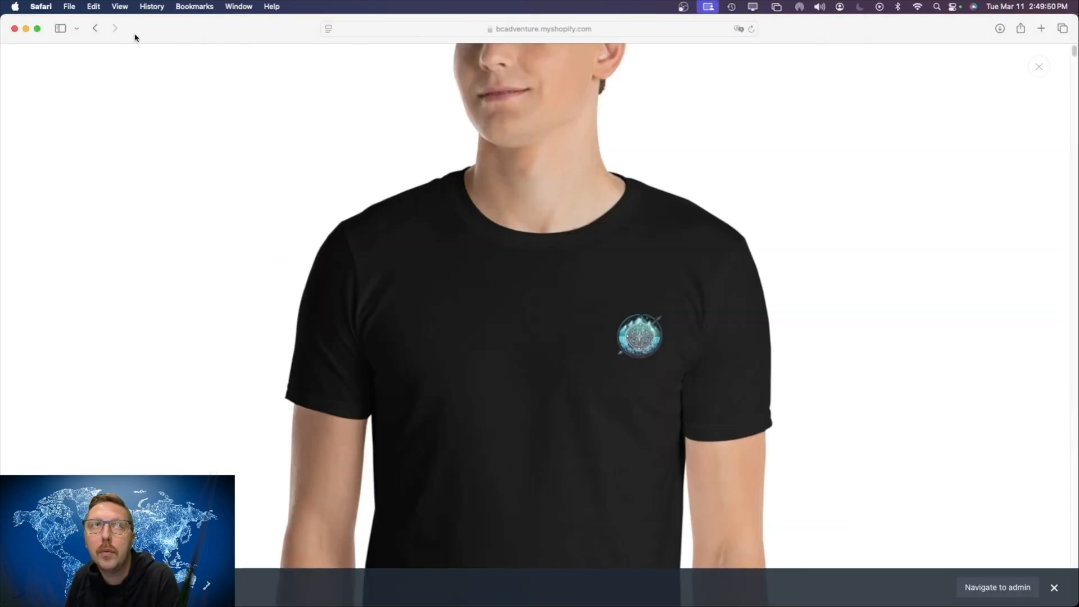
left_click(95, 28)
View the Branded Unisex Hoodie with its photo enlarged and the Branded White glossy mug's product page, returning to the catalogue after each
left_click(460, 242)
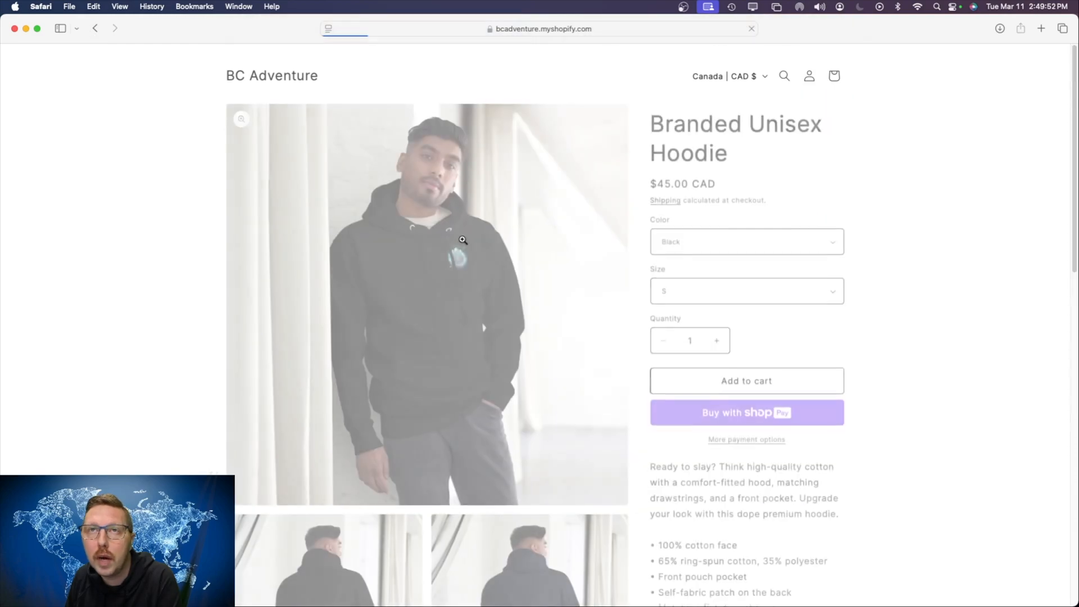
left_click(494, 261)
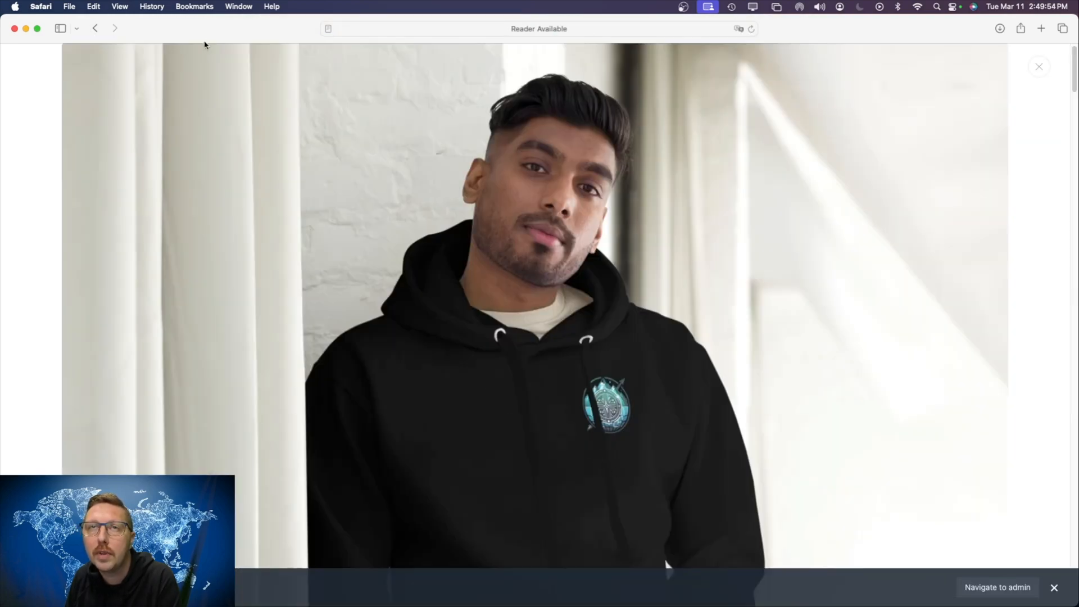
left_click(95, 28)
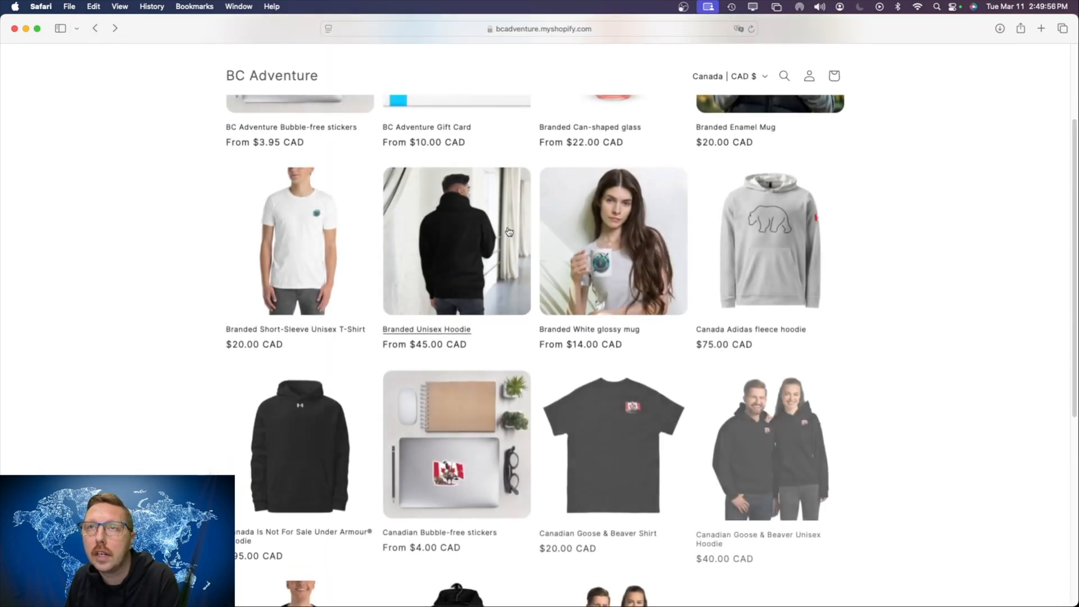
left_click(628, 284)
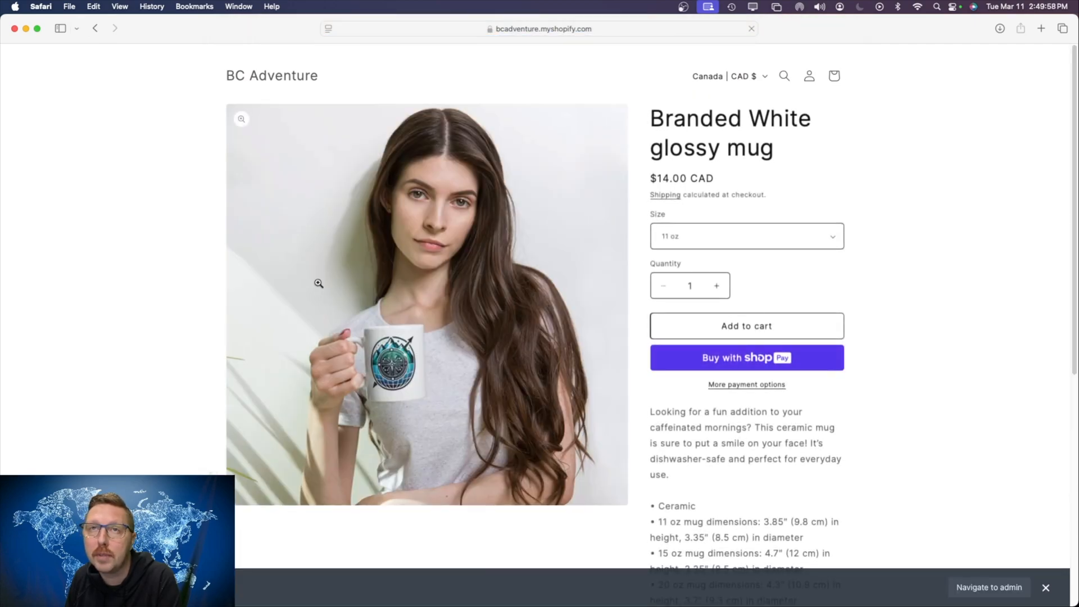
left_click(95, 28)
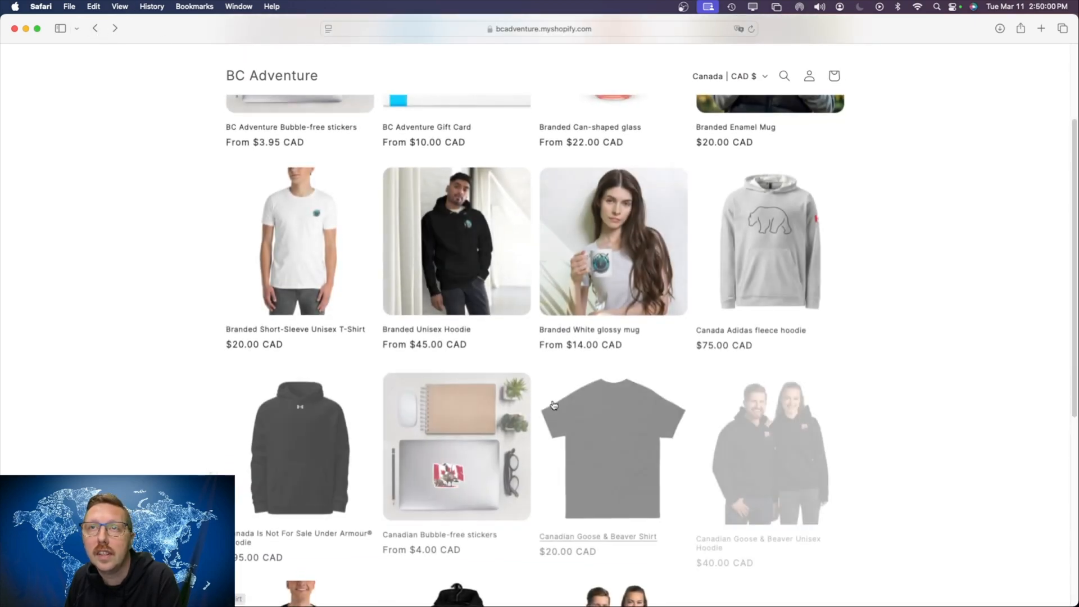
View the Branded Enamel Mug's enlarged photo down to the printed logo, and return to the catalogue
scroll(547, 418, "up", 3)
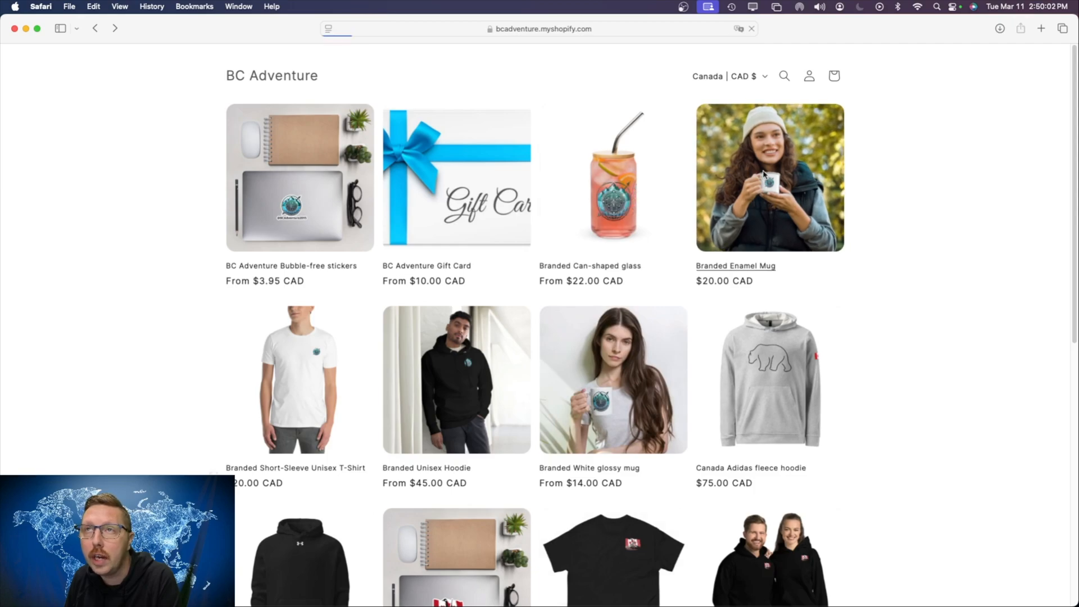
left_click(735, 176)
left_click(405, 314)
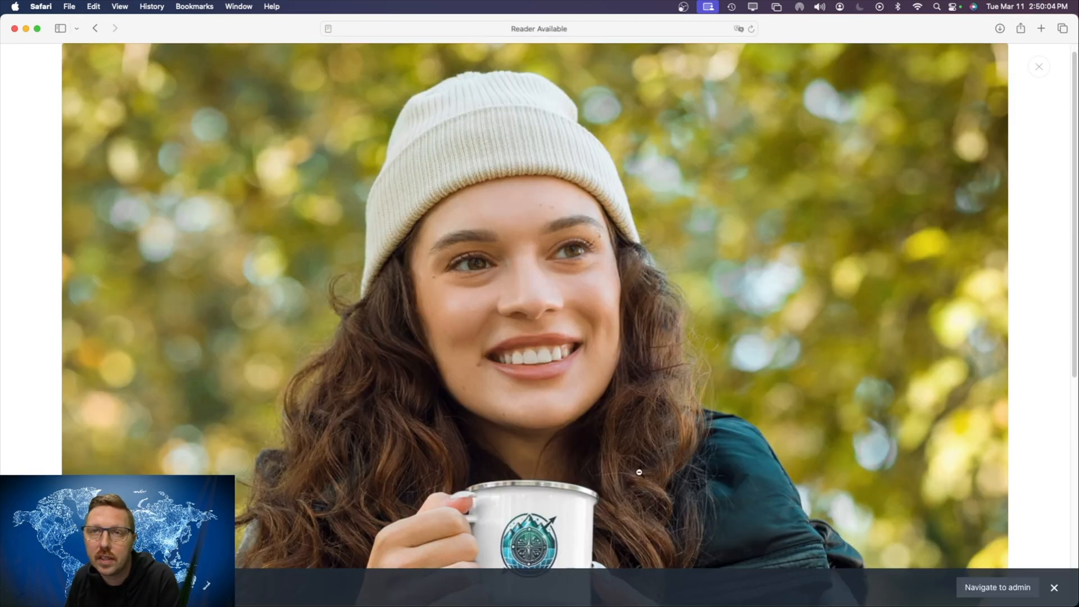
scroll(639, 472, "down", 5)
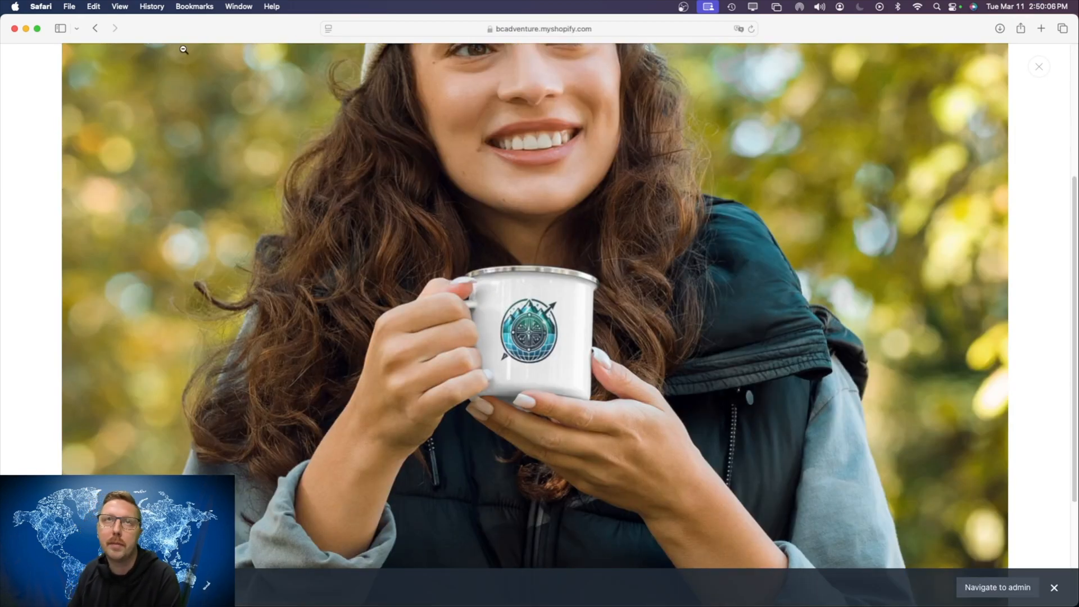
left_click(96, 29)
Open the Canada Adidas fleece hoodie's product page and check its color choices
scroll(796, 254, "down", 3)
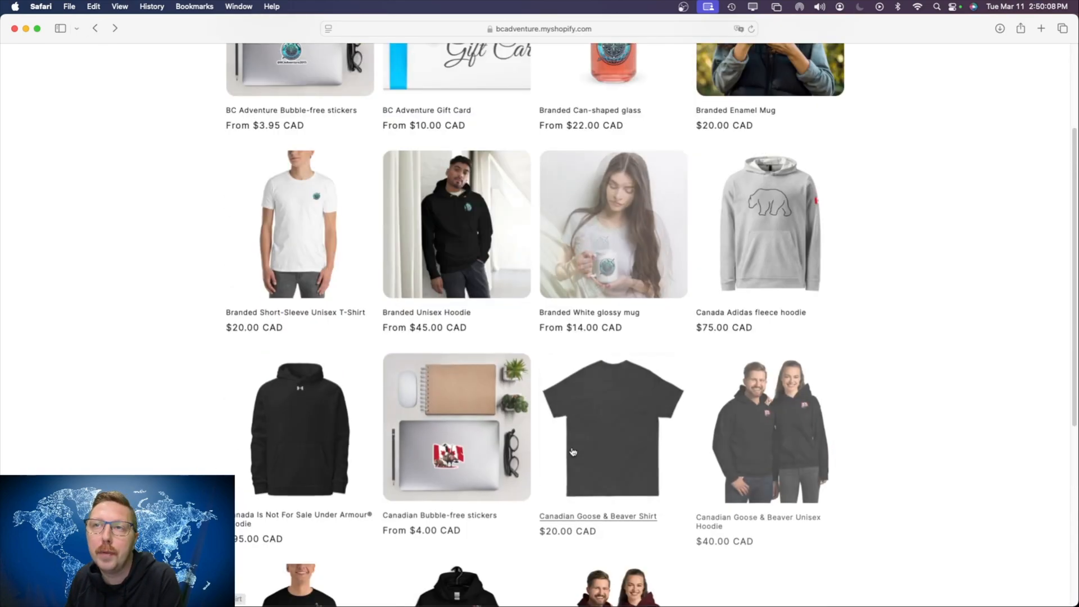
left_click(777, 245)
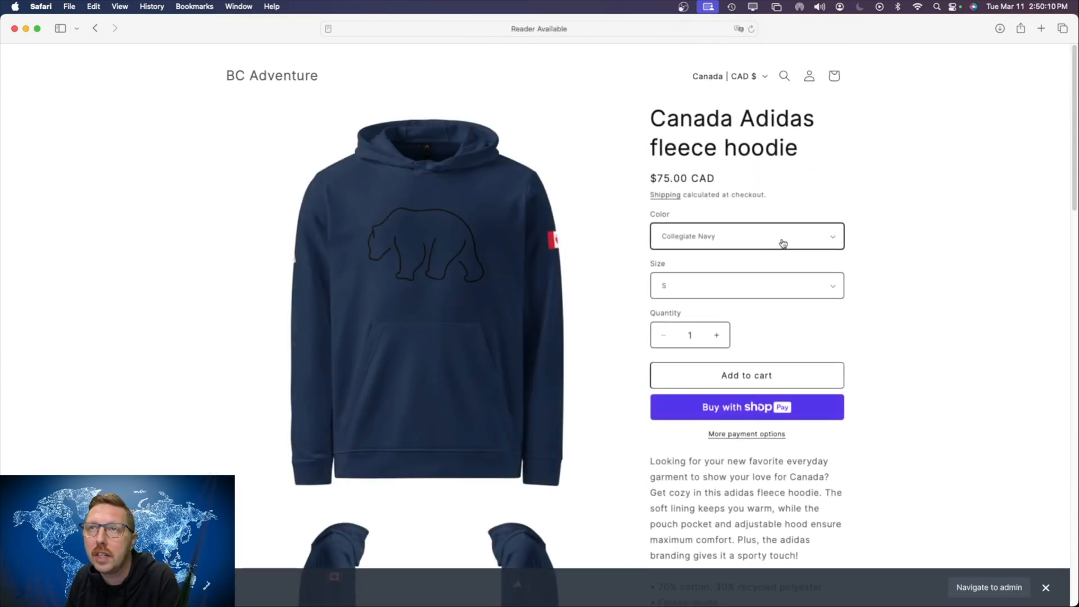
left_click(780, 243)
left_click(736, 265)
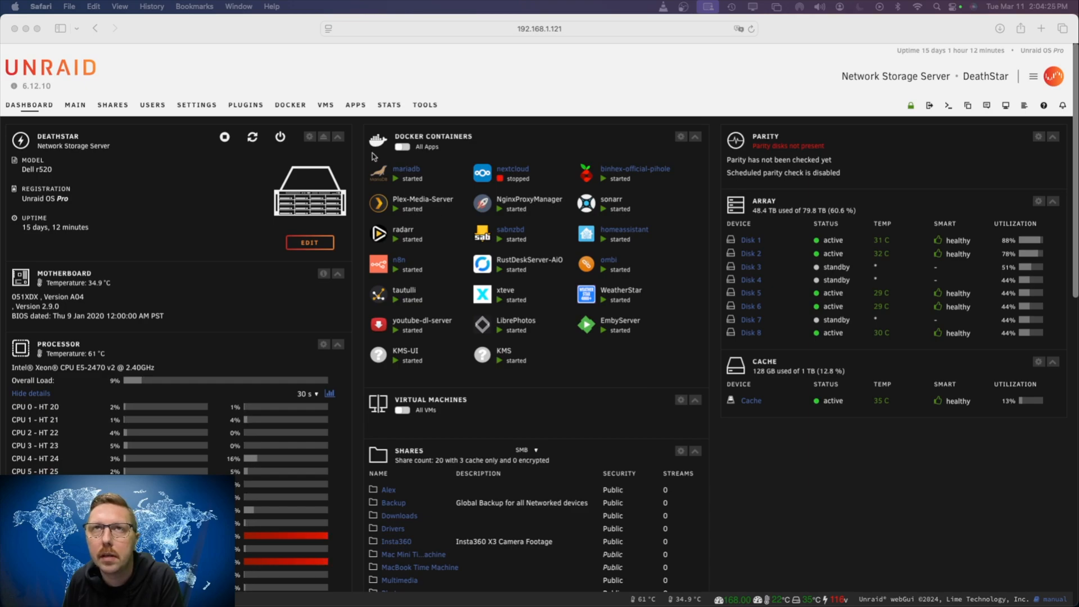
Look through the Unraid server's installed plugins and open the settings of the IPMI support plugin
left_click(578, 88)
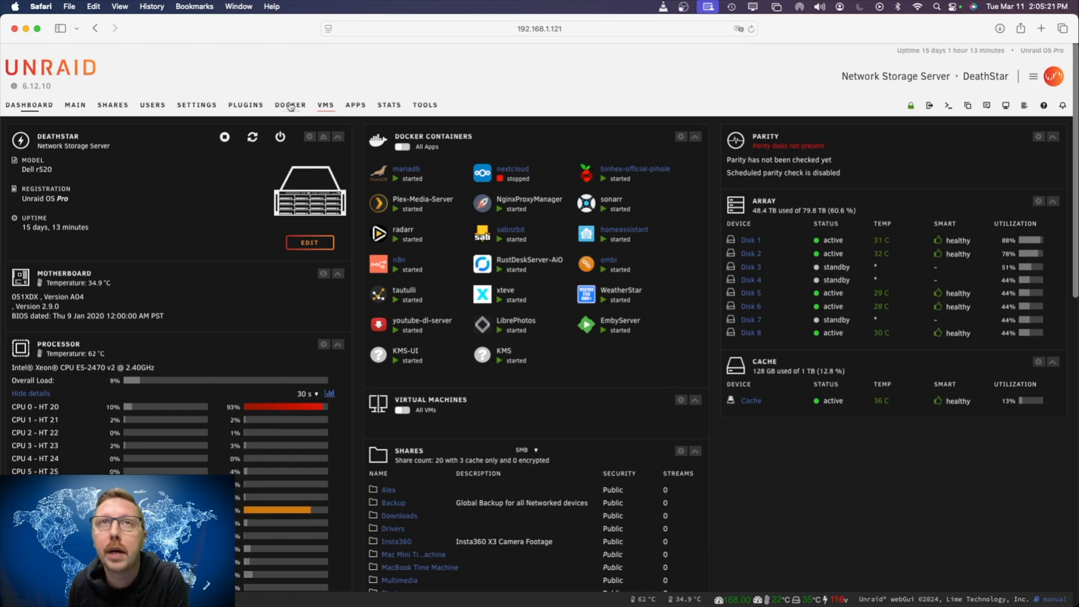
left_click(247, 106)
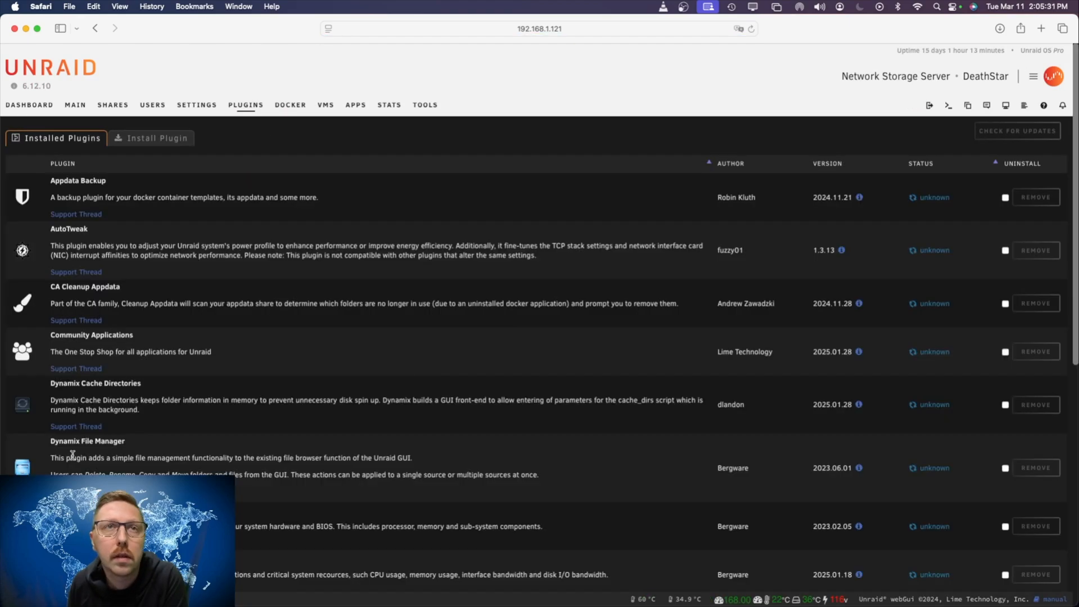
scroll(71, 458, "down", 3)
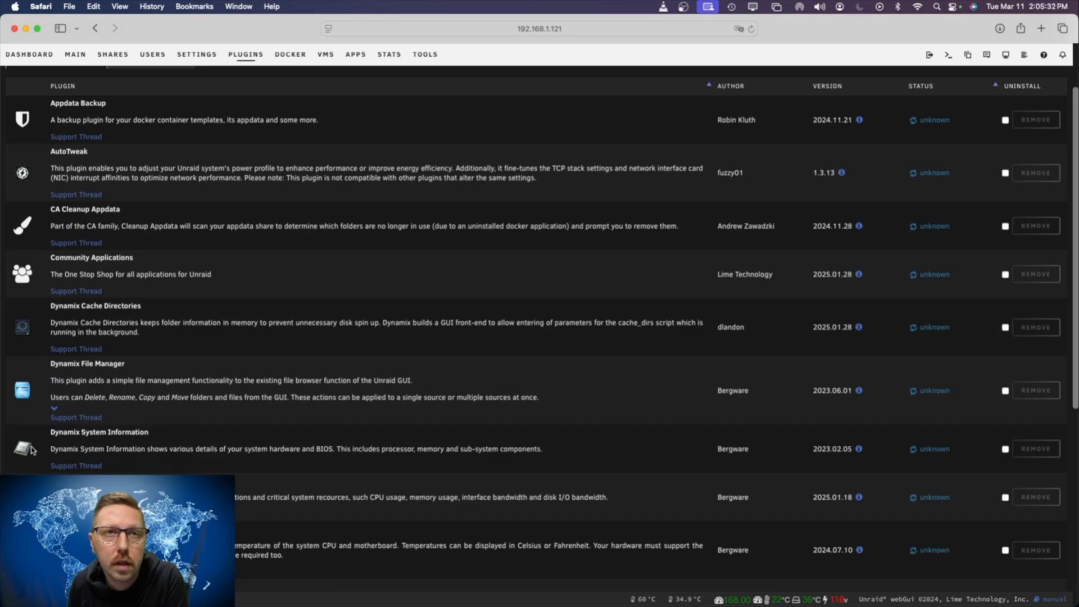
scroll(35, 442, "down", 3)
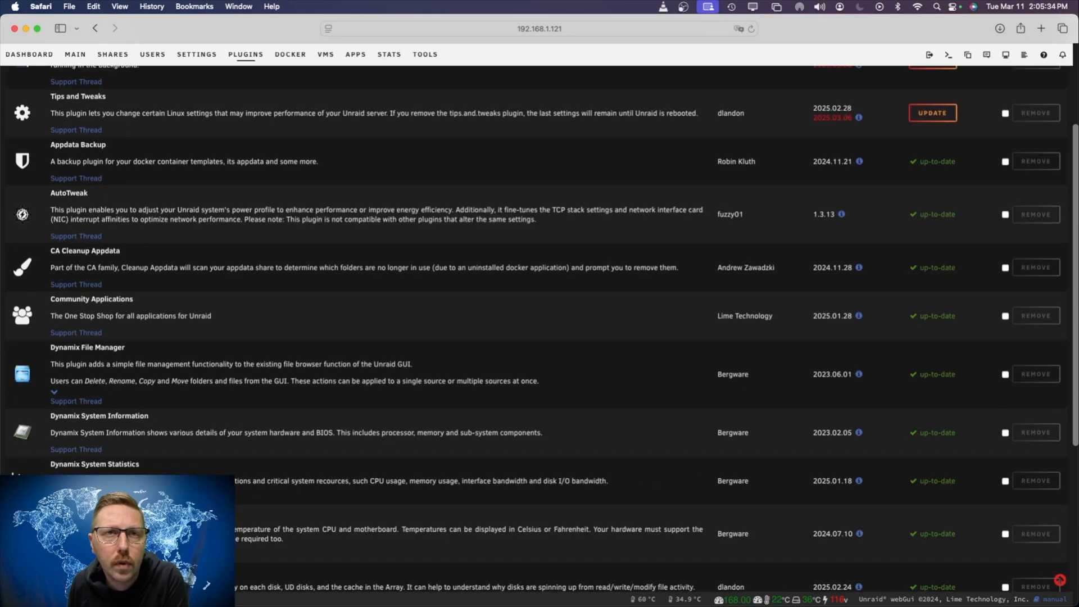
scroll(207, 584, "down", 3)
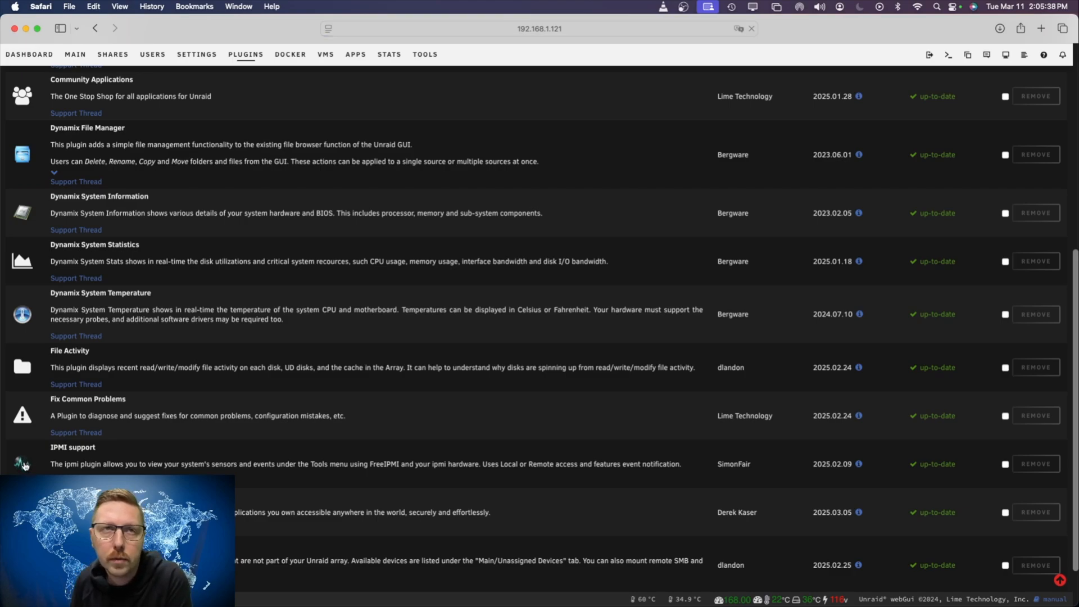
left_click(23, 463)
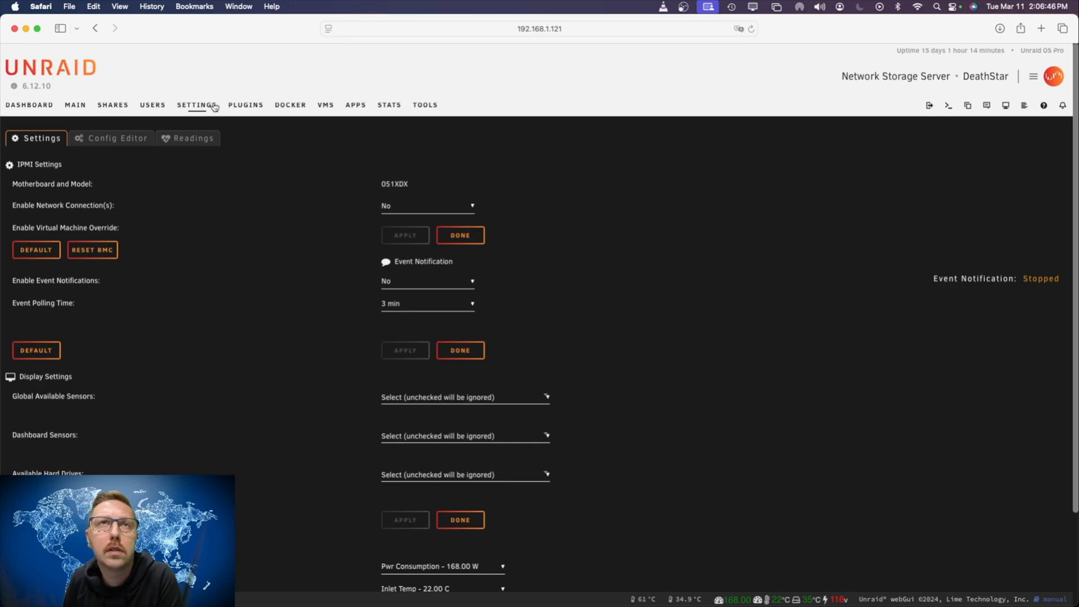
Return to the installed plugins list and open the Dynamix System Information plugin's system profile
left_click(242, 106)
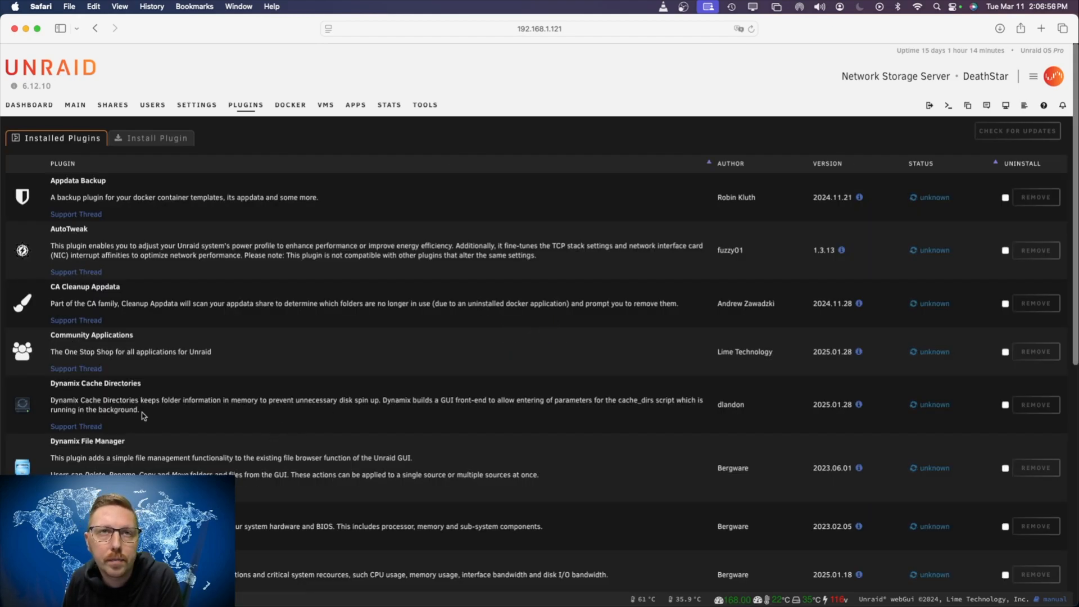
scroll(166, 447, "down", 3)
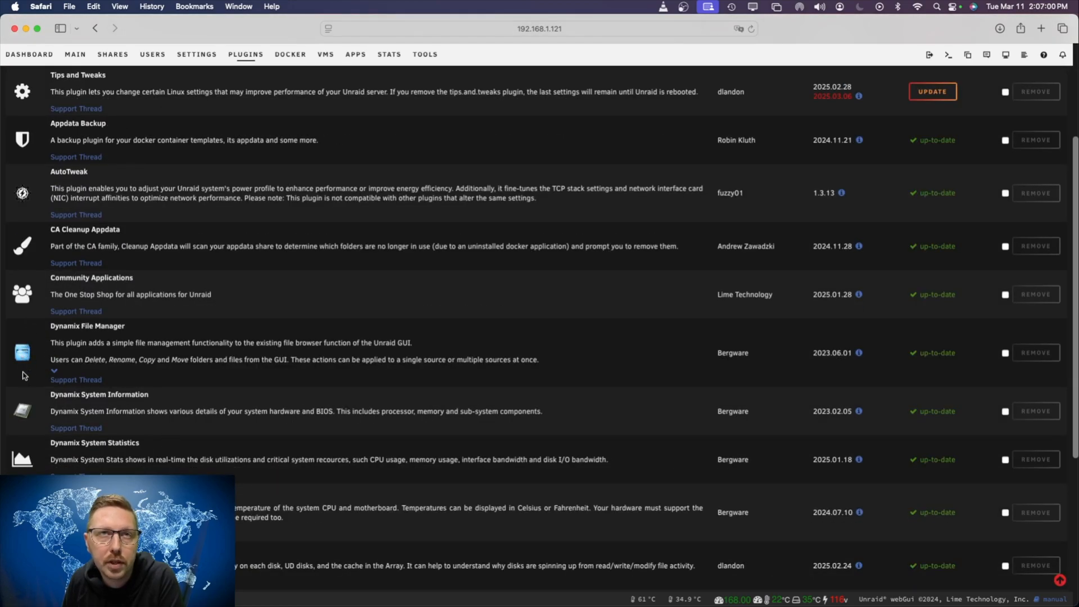
left_click(23, 416)
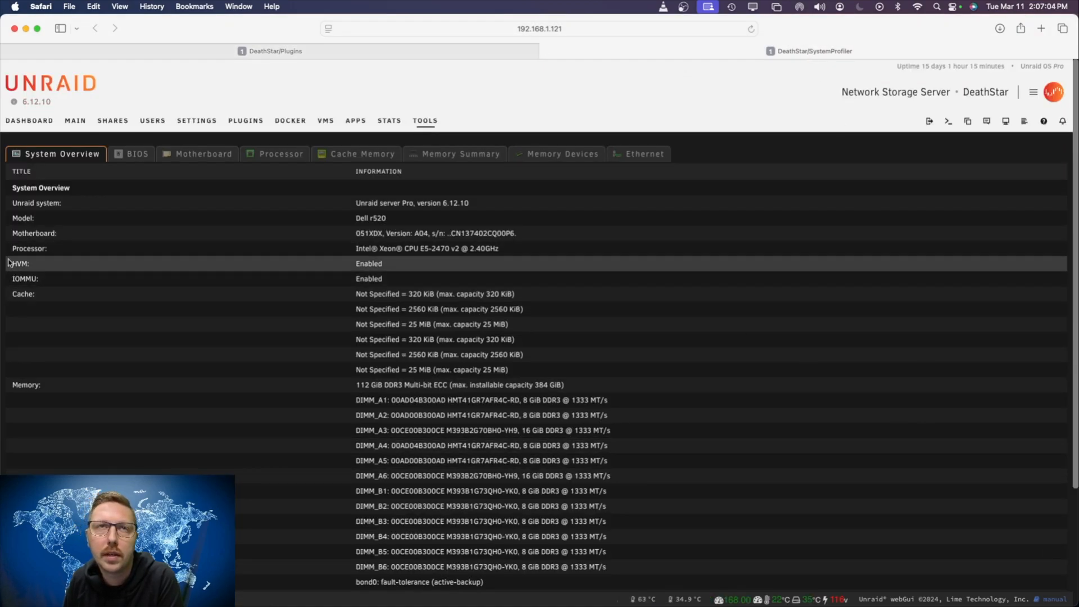
Go through the system profile's BIOS, Motherboard, Processor, Cache Memory, Memory Summary and Memory Devices pages
left_click(139, 160)
left_click(189, 159)
left_click(275, 157)
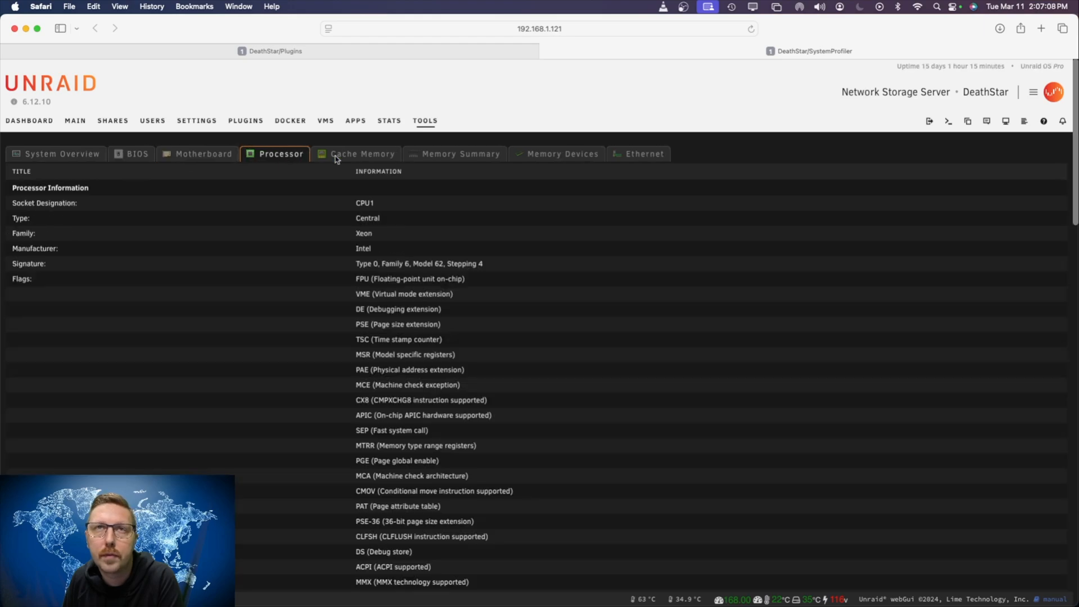
left_click(373, 160)
left_click(453, 162)
left_click(548, 157)
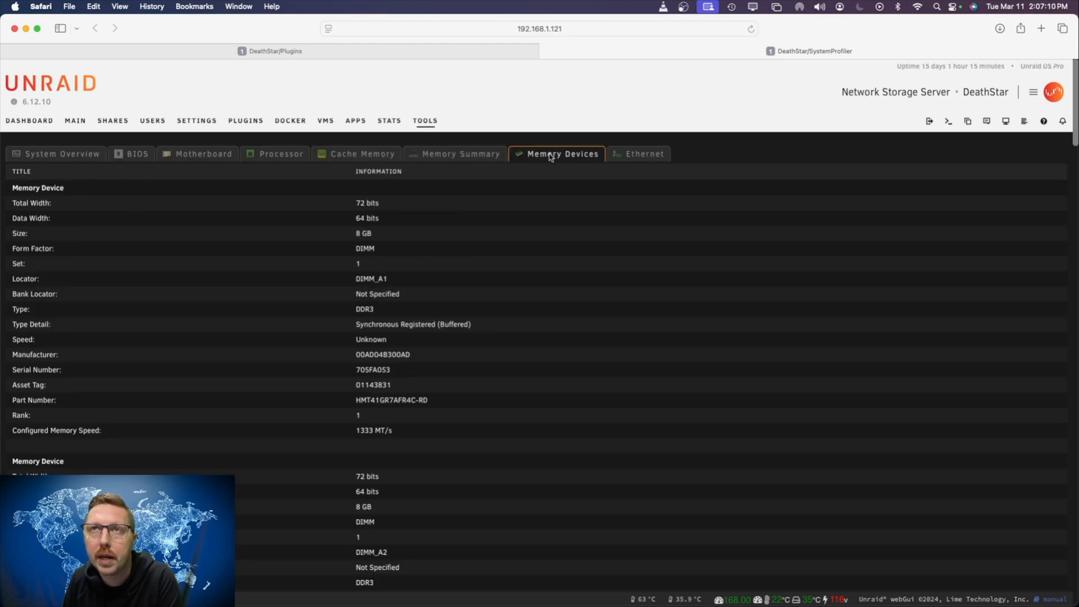
Examine the Ethernet details in the system profile, including the bond and individual port information
left_click(632, 157)
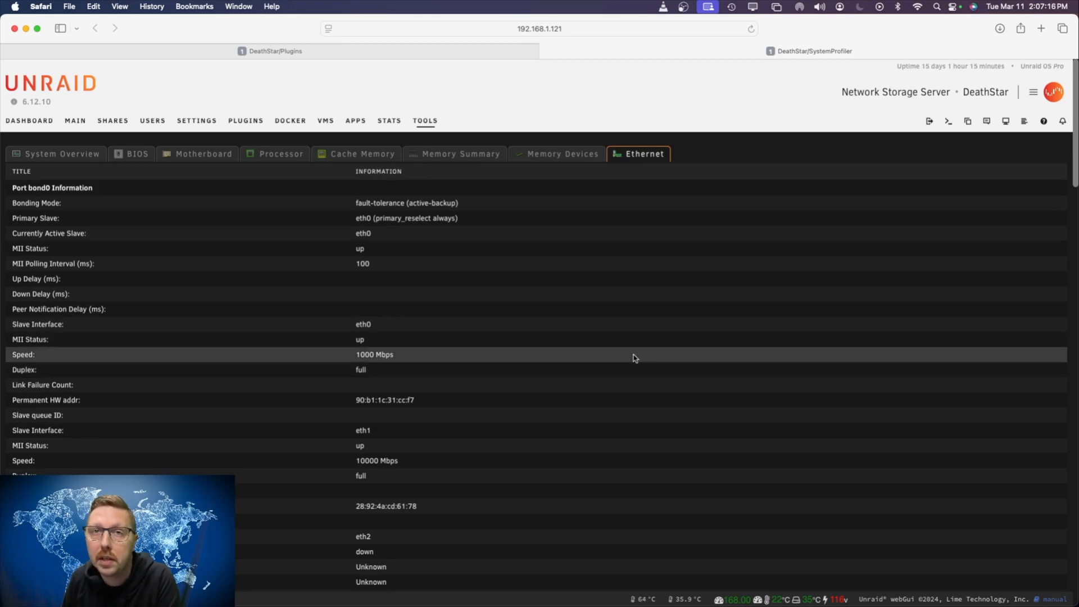
scroll(390, 486, "down", 8)
scroll(391, 484, "down", 20)
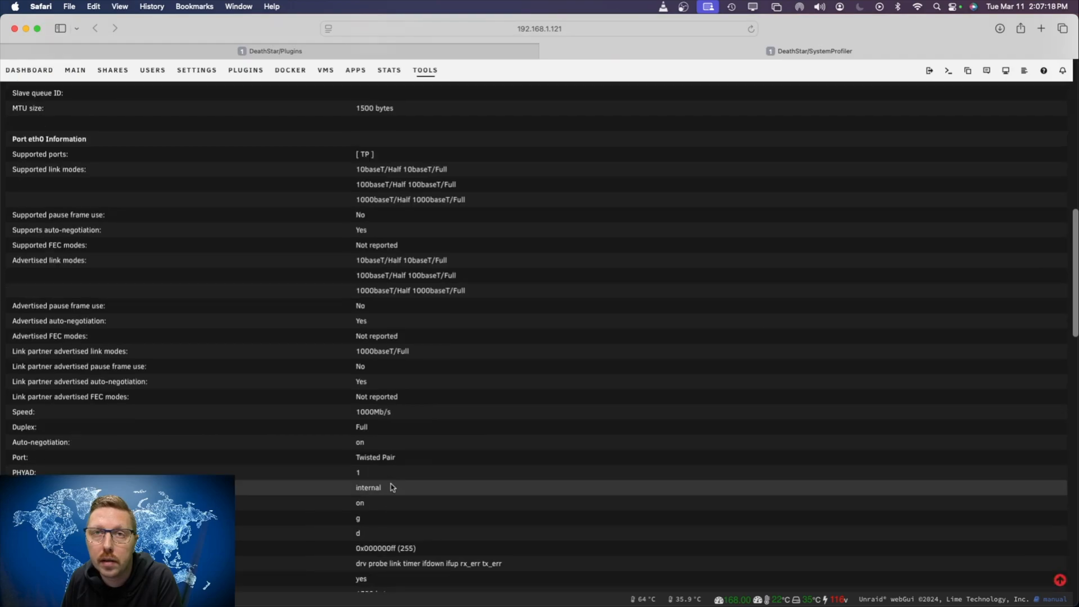
scroll(391, 484, "up", 20)
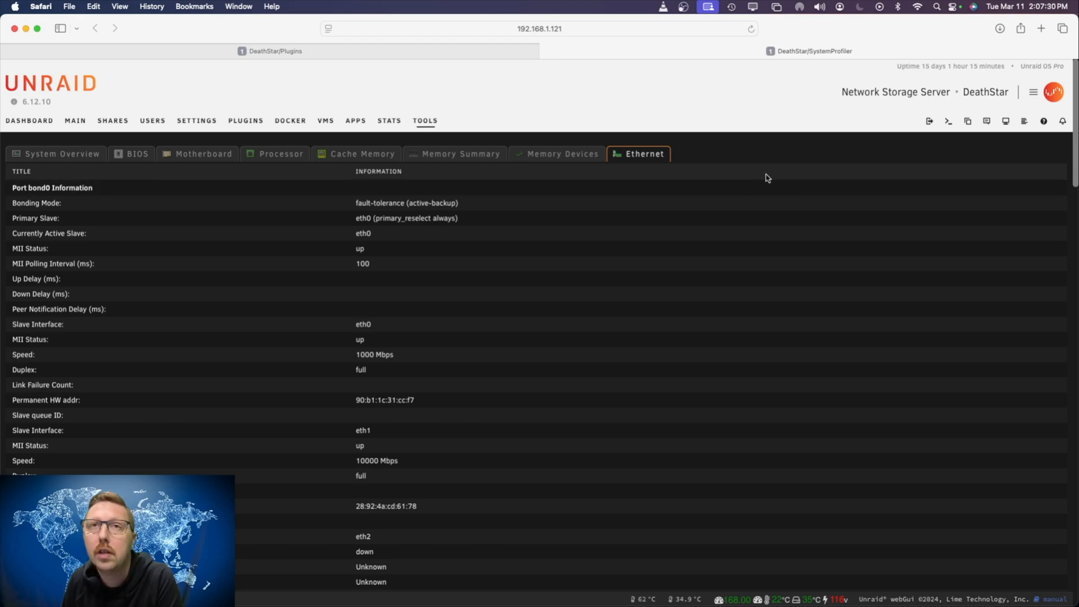
Examine the Memory Devices details of the installed DIMMs, including their sizes, speeds and part numbers
left_click(552, 156)
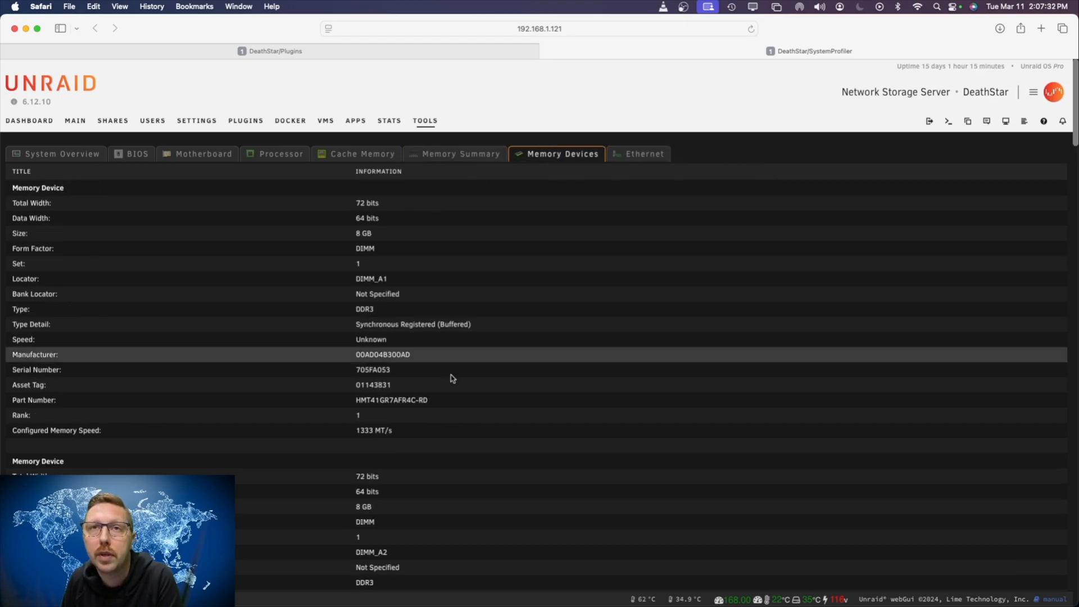
scroll(453, 382, "down", 10)
scroll(459, 392, "up", 8)
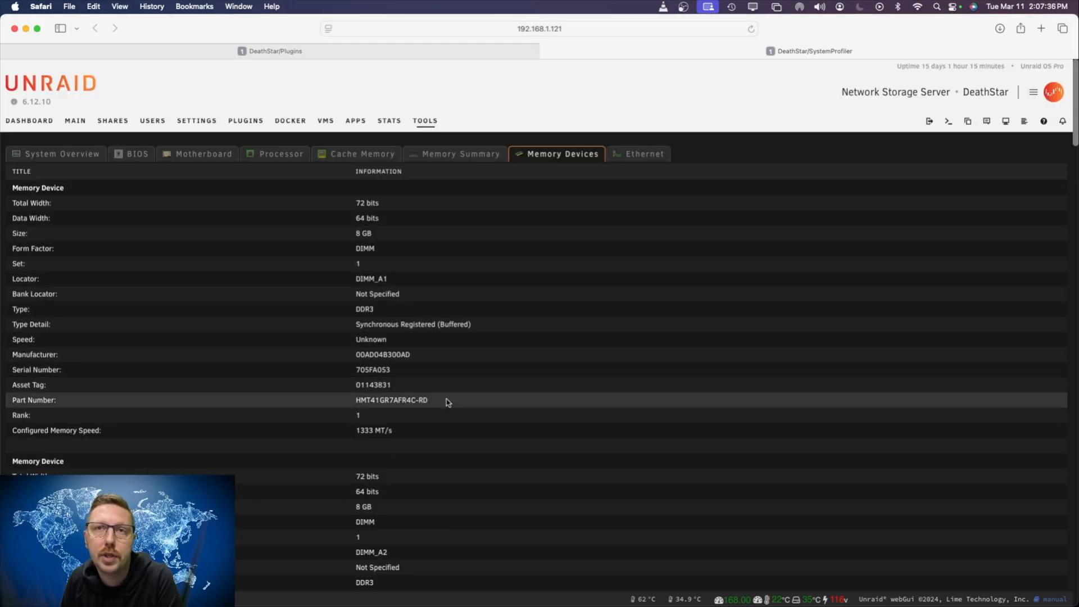
scroll(446, 404, "down", 10)
scroll(455, 406, "down", 10)
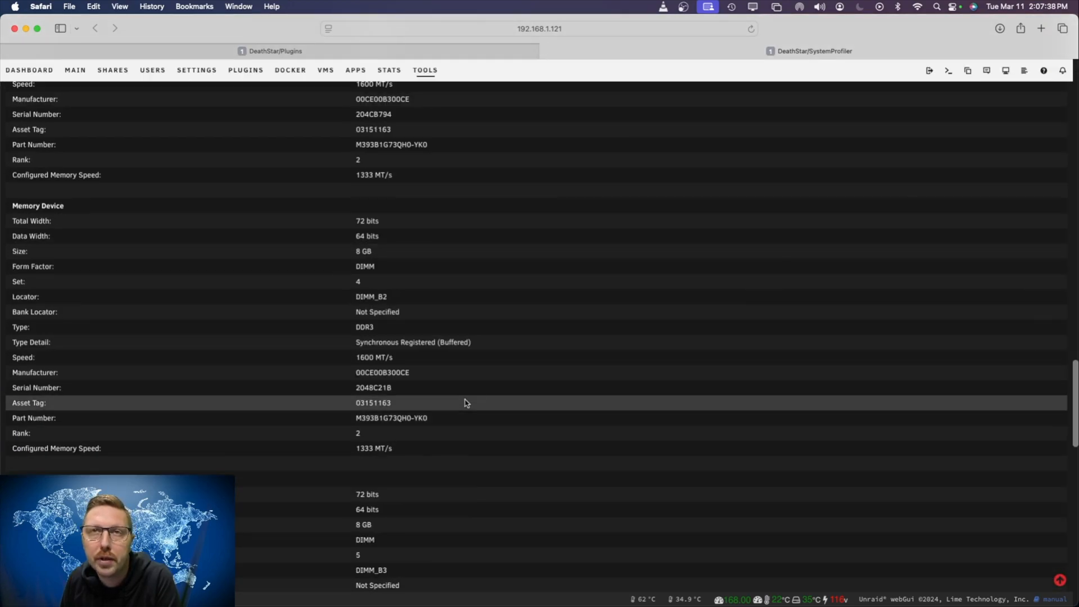
scroll(471, 405, "up", 15)
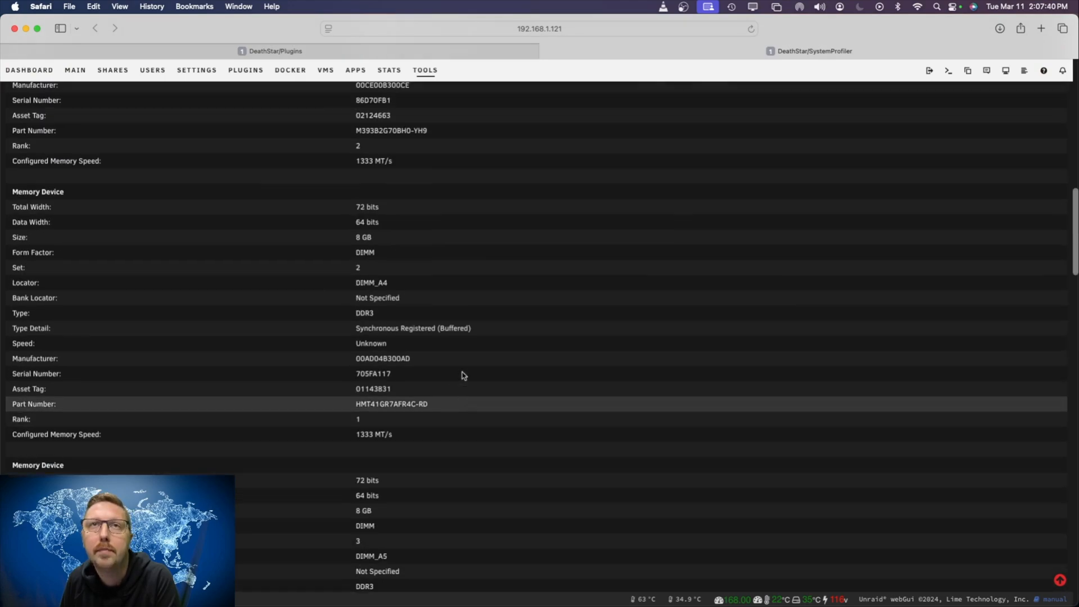
Go back through the Memory Summary, Cache Memory, Processor, Motherboard and BIOS pages to the profile's System Overview
left_click(449, 152)
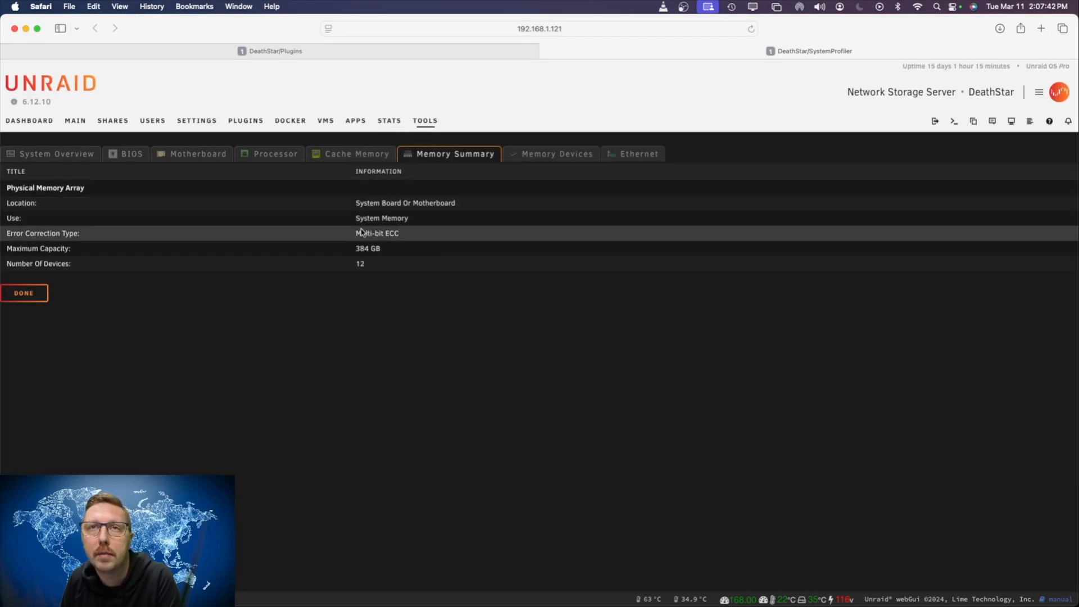
left_click(361, 155)
scroll(361, 304, "down", 1)
scroll(315, 224, "up", 1)
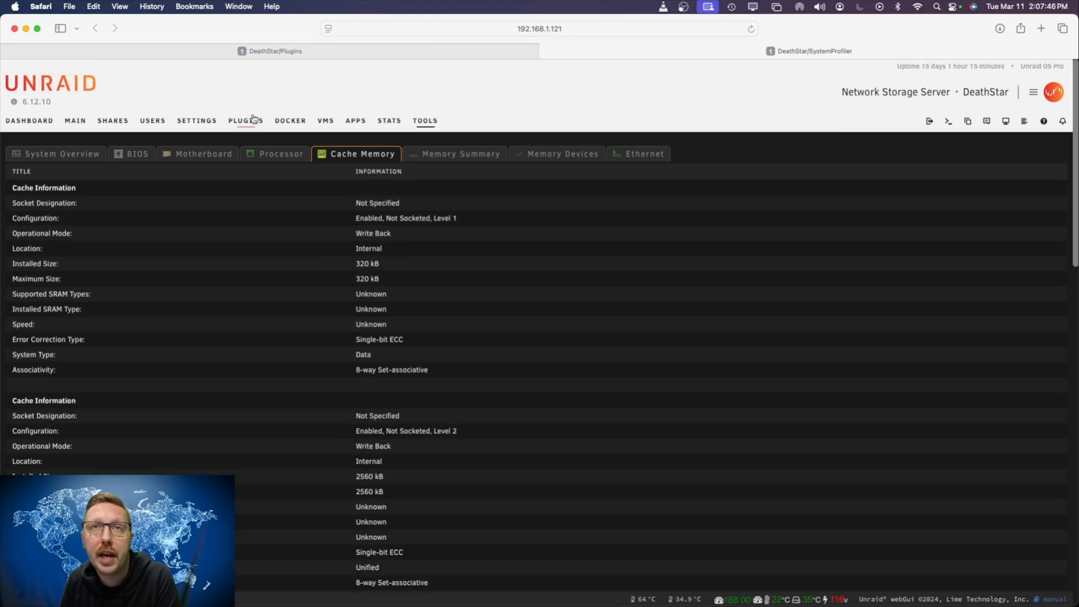
left_click(281, 153)
scroll(357, 308, "down", 10)
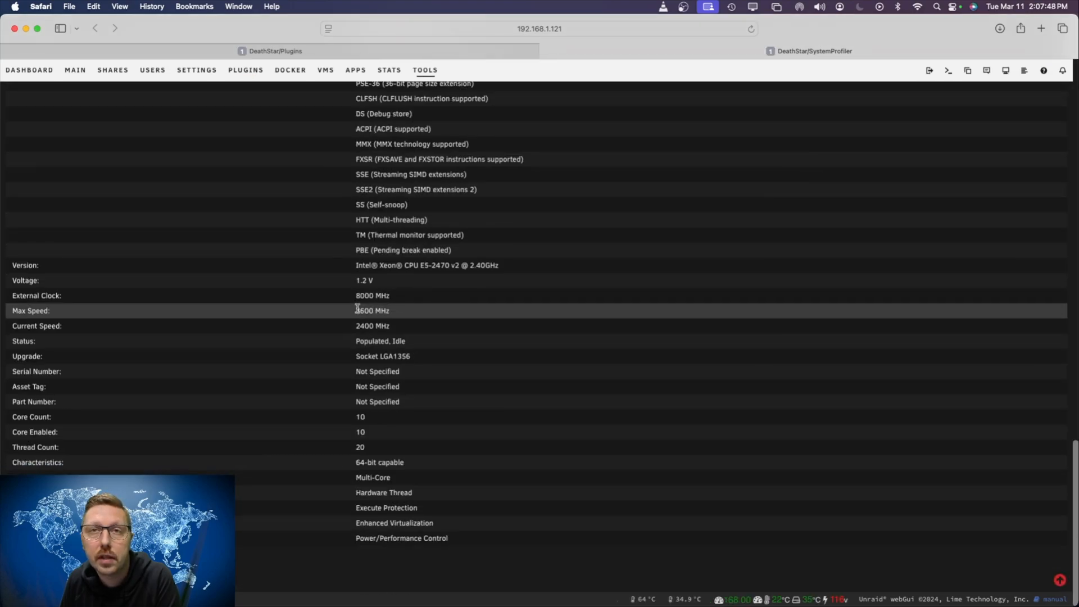
scroll(360, 306, "up", 10)
left_click(225, 154)
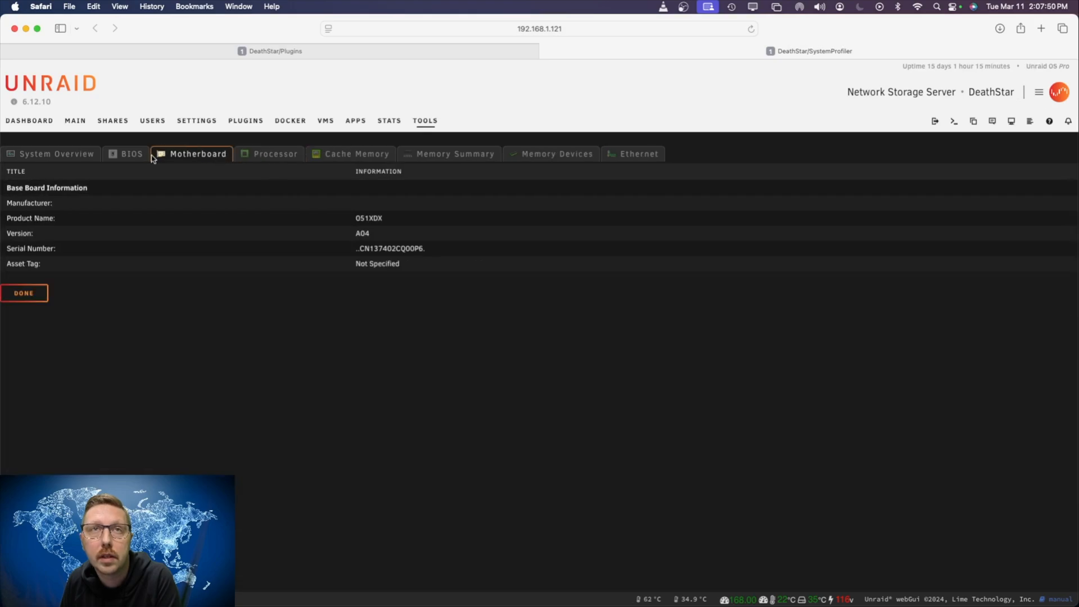
left_click(132, 156)
left_click(67, 157)
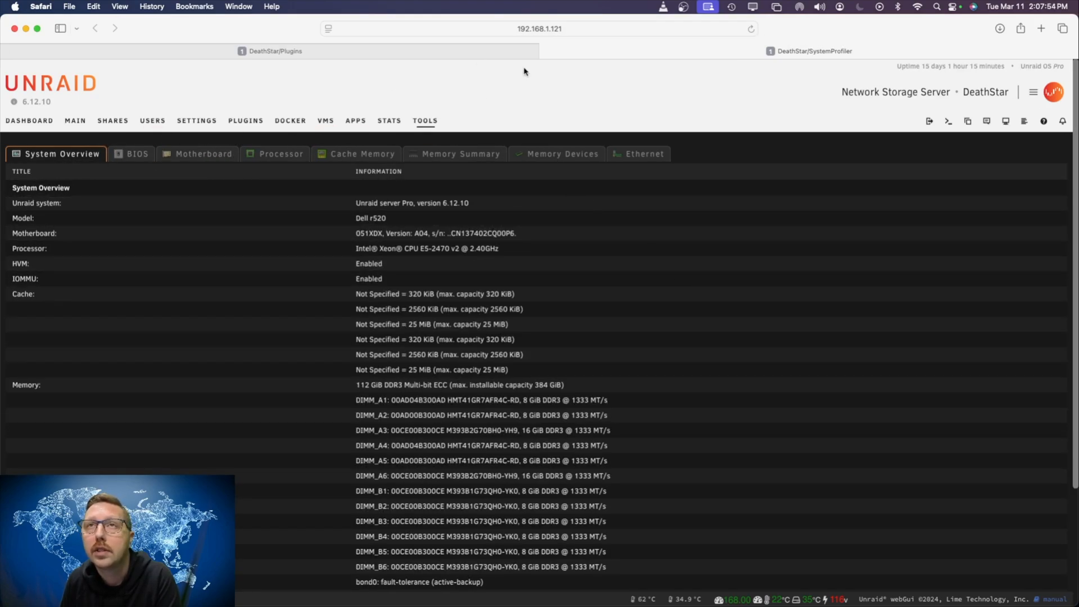
Close the system profile, open the Dynamix System Statistics and system temperature plugin settings in separate browser tabs, and view the Stats Settings
left_click(547, 51)
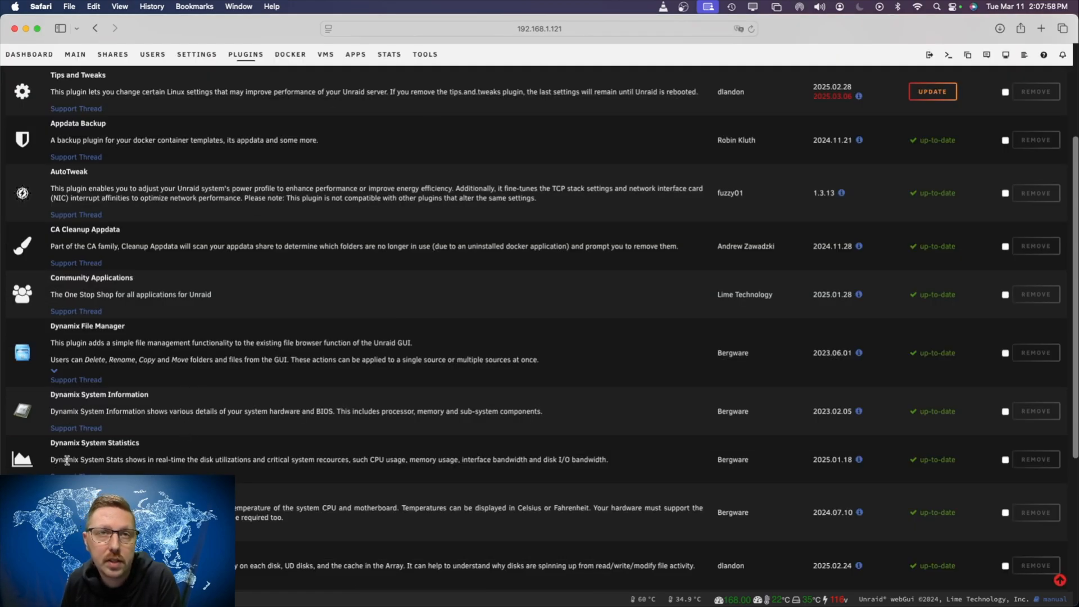
left_click(23, 465, "super")
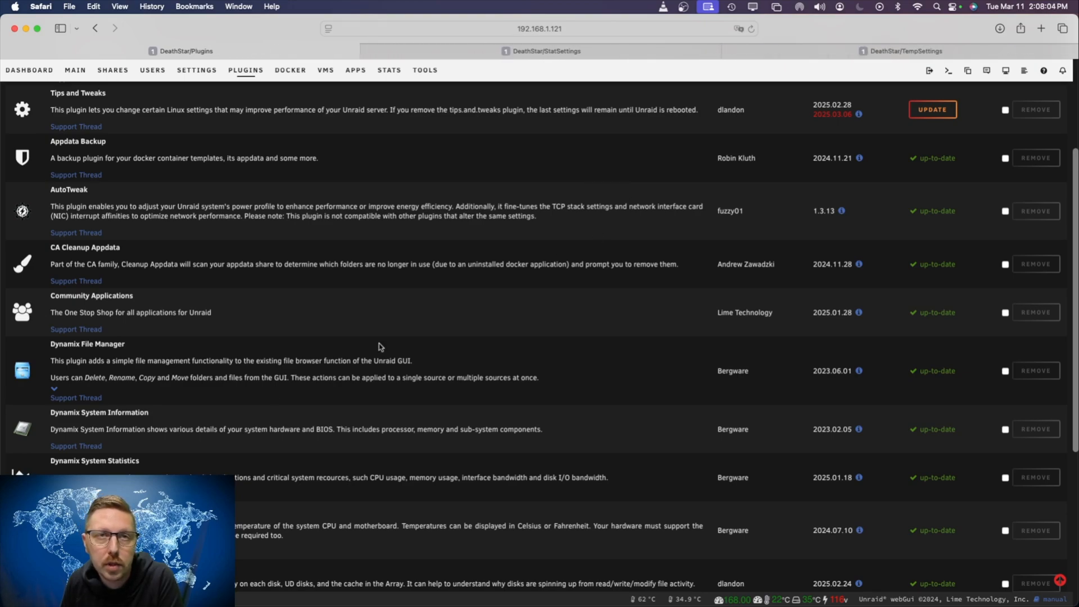
left_click(579, 51)
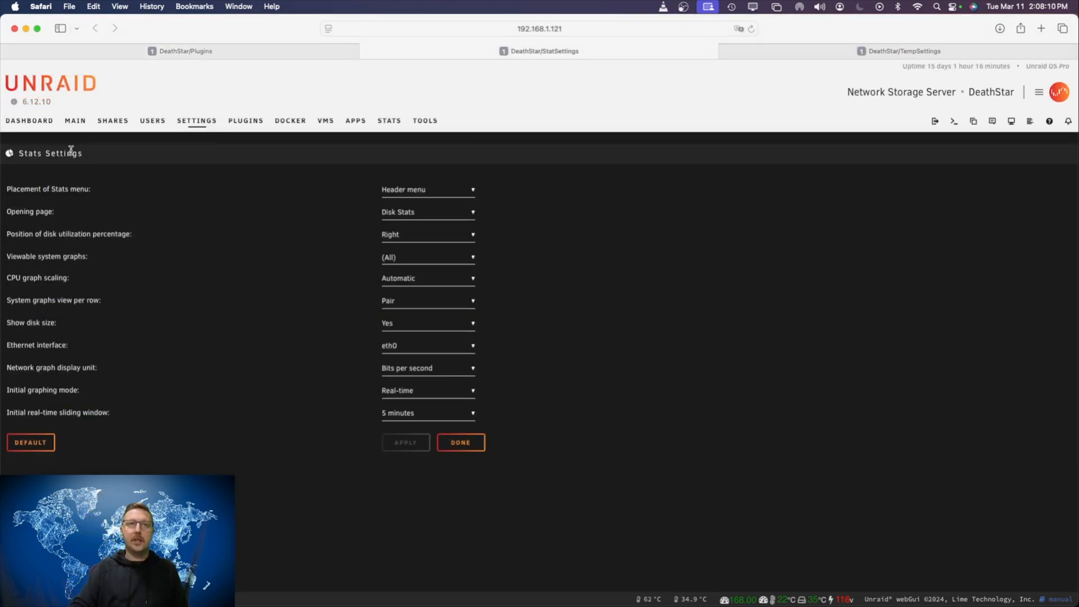
Look over the server's Disk Stats, and examine the processor, memory, network and storage graphs in System Stats
left_click(392, 127)
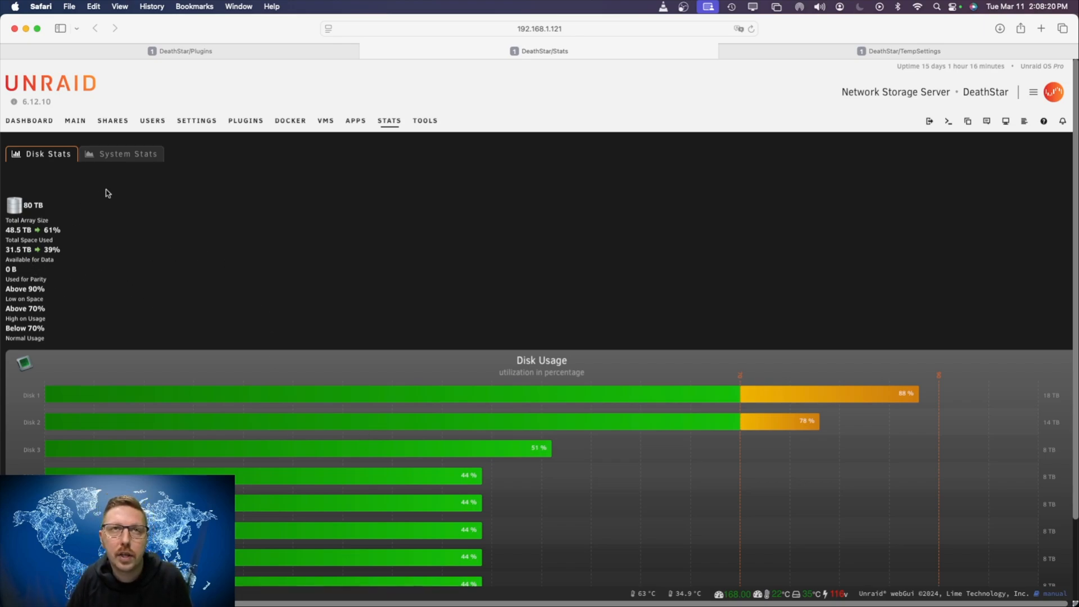
left_click(129, 157)
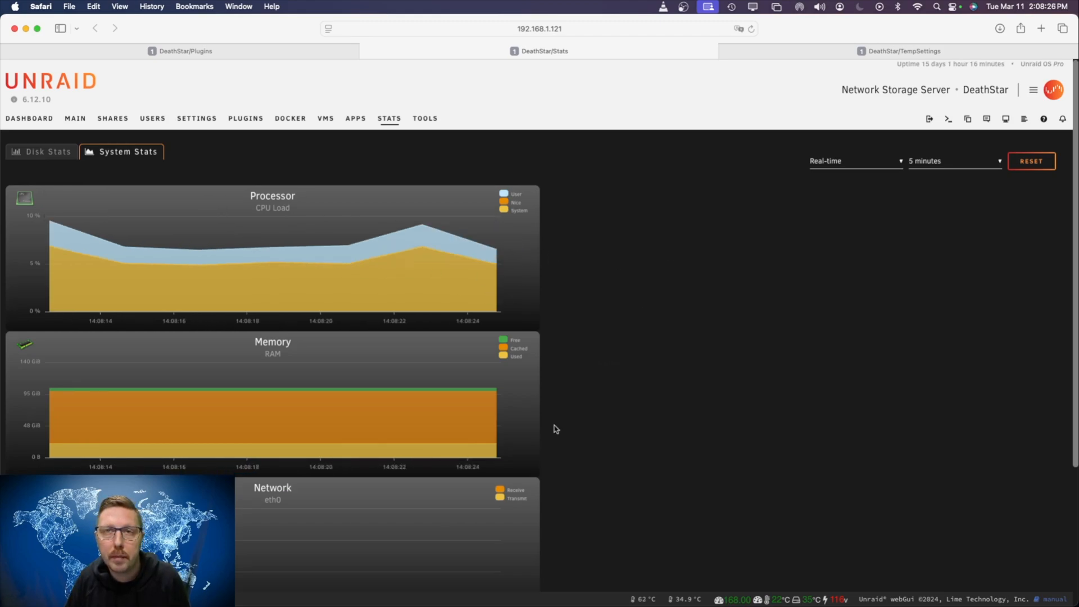
scroll(554, 429, "down", 5)
scroll(578, 448, "up", 5)
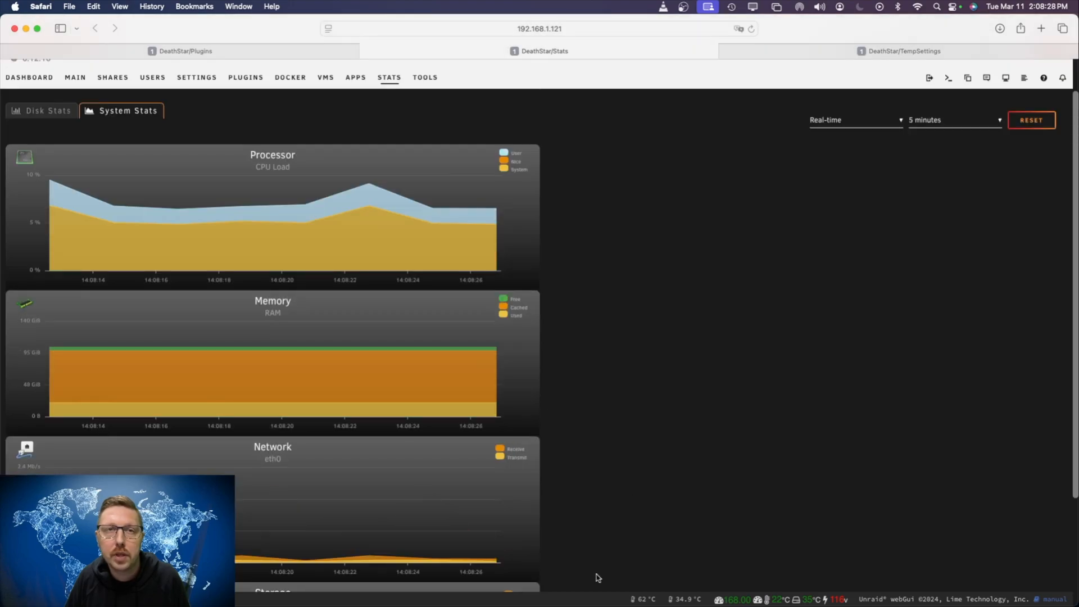
scroll(595, 576, "down", 5)
scroll(606, 517, "up", 5)
scroll(606, 509, "down", 5)
scroll(605, 500, "up", 5)
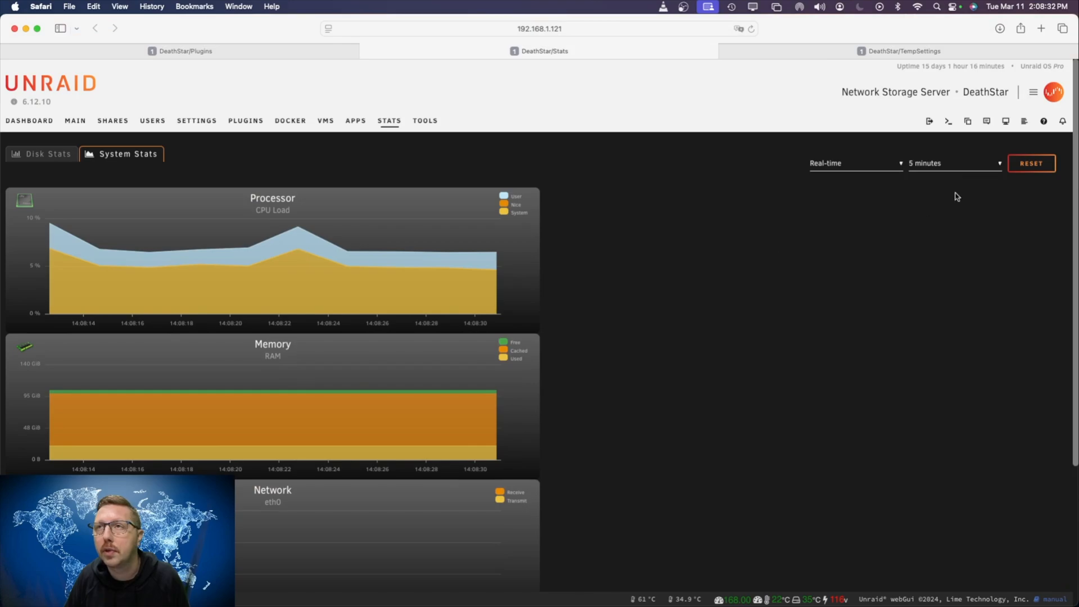
Return to the dashboard and examine the motherboard and processor temperatures, CPU load, system memory and IPMI fan readings
left_click(33, 122)
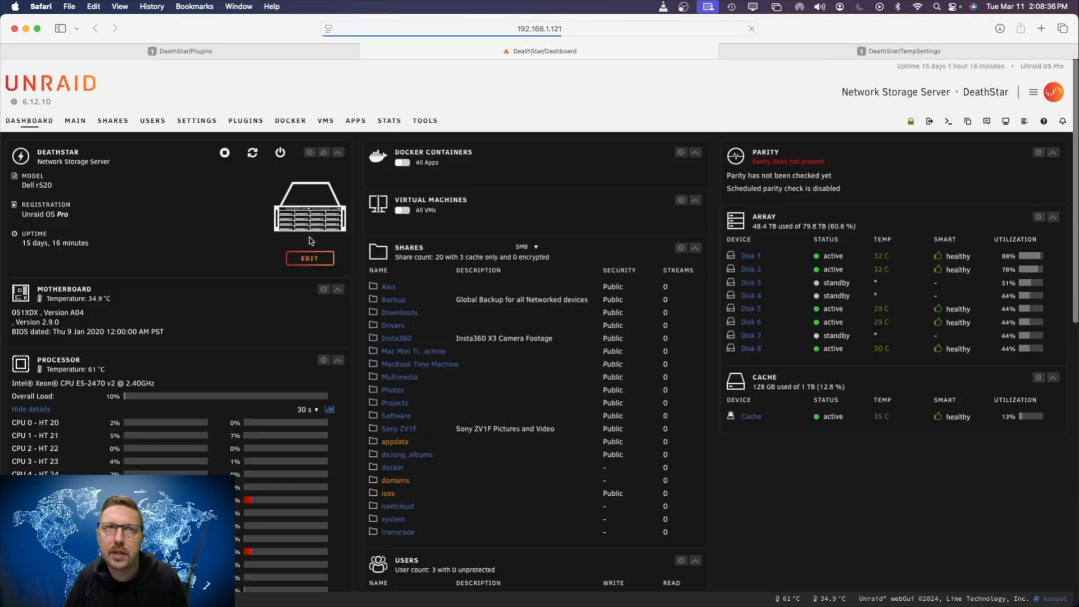
scroll(290, 432, "down", 4)
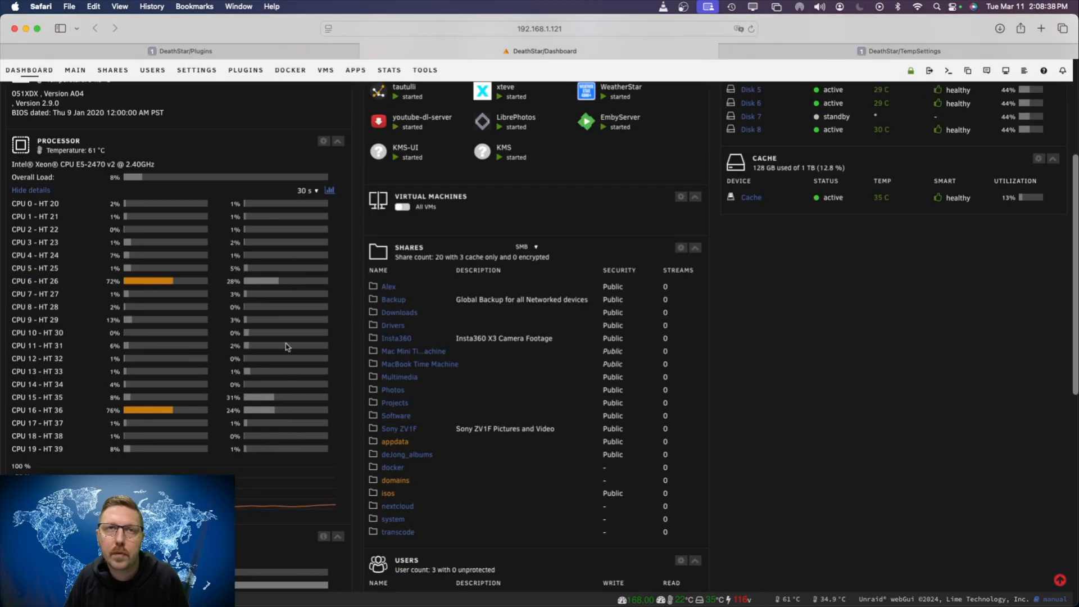
scroll(293, 377, "down", 3)
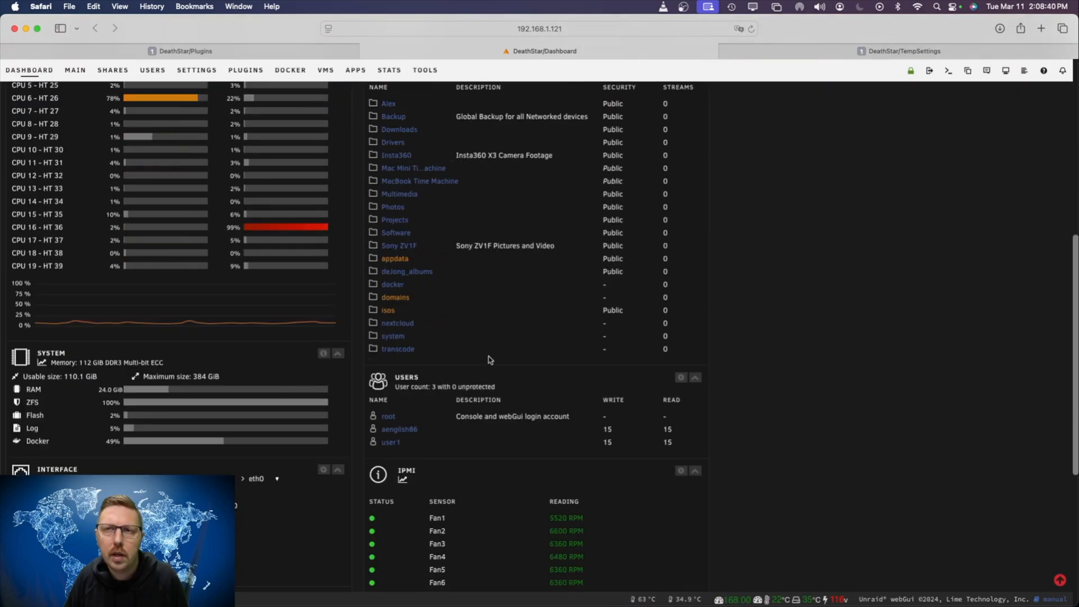
scroll(319, 355, "up", 6)
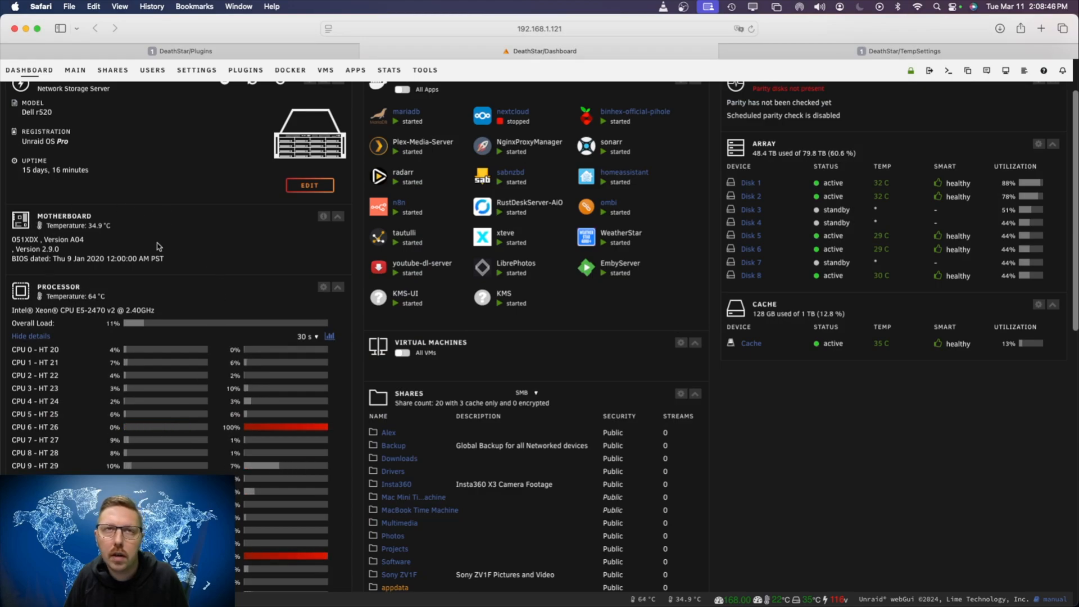
View the System Temp settings, close the extra dashboard browser tab and check the plugins list before returning to System Temp
left_click(954, 53)
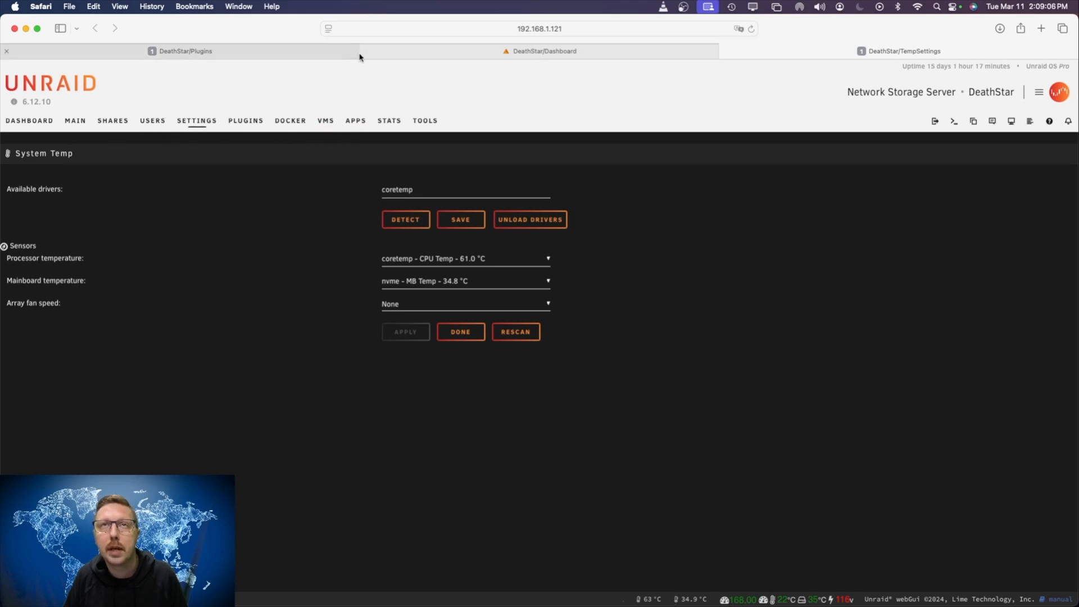
left_click(366, 52)
left_click(272, 51)
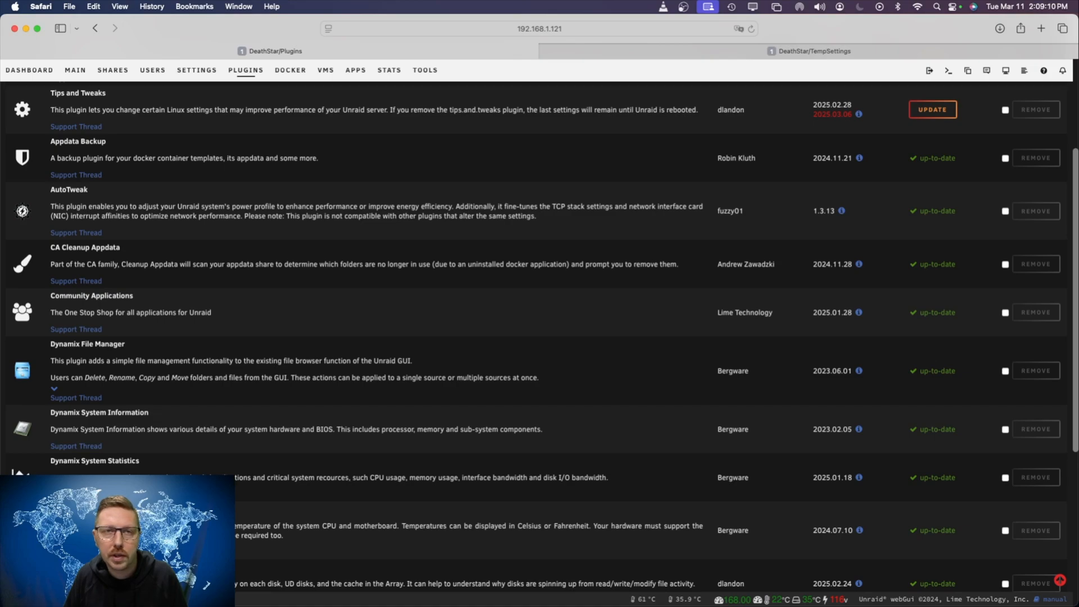
left_click(662, 53)
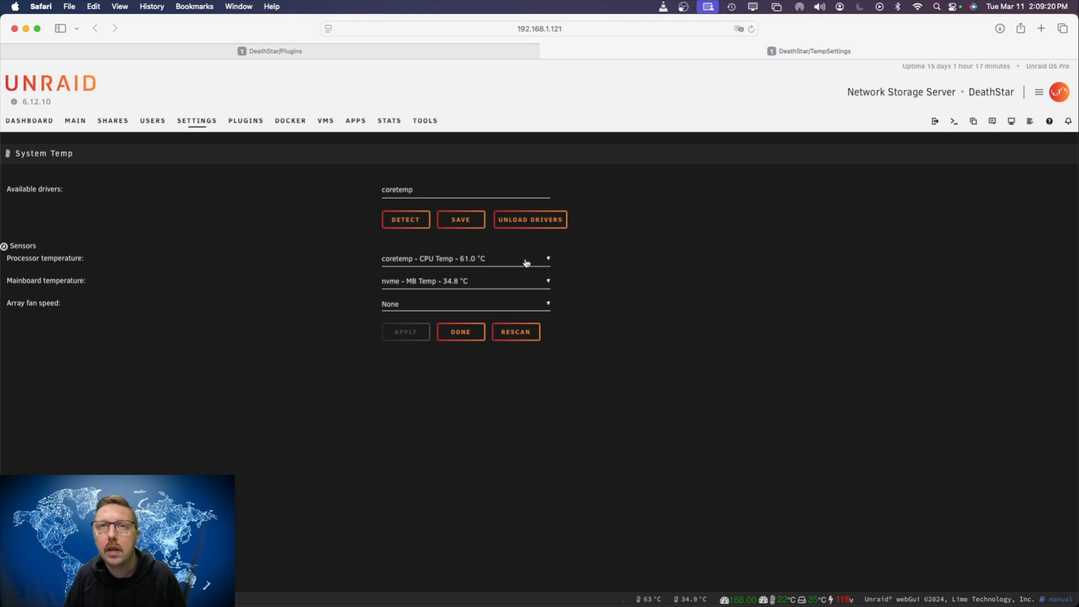
Review the available sensors for the processor and mainboard temperatures in System Temp, leaving the selections as they are
left_click(548, 260)
left_click(822, 263)
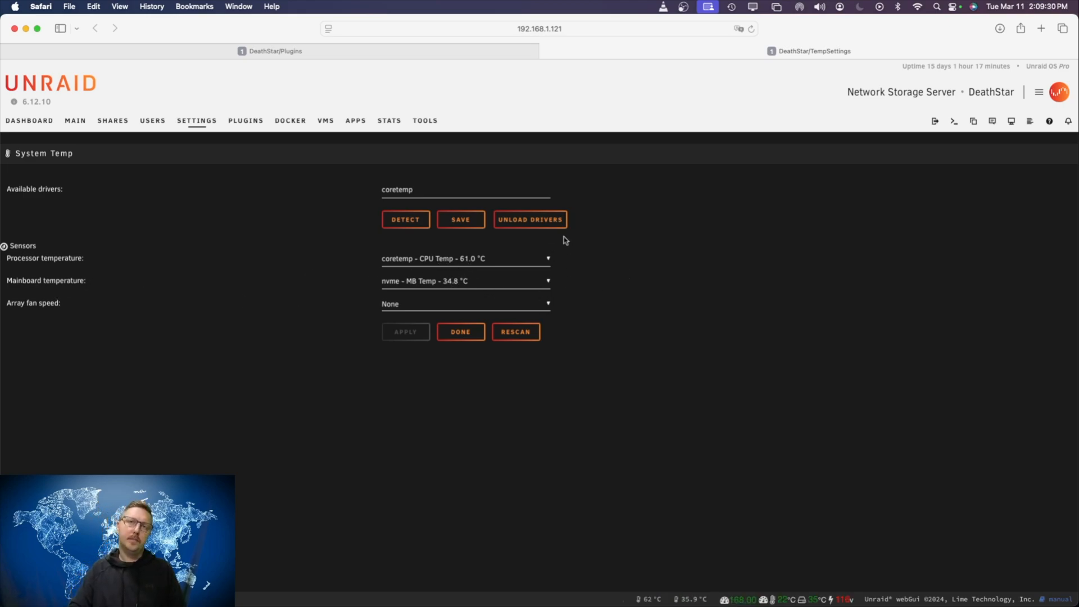
left_click(523, 282)
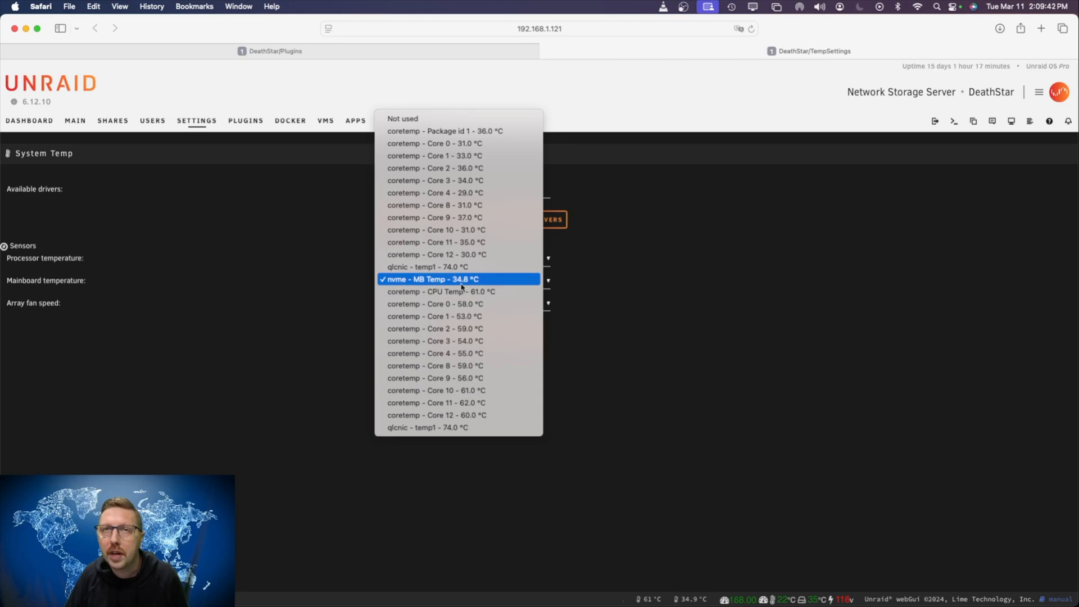
left_click(924, 293)
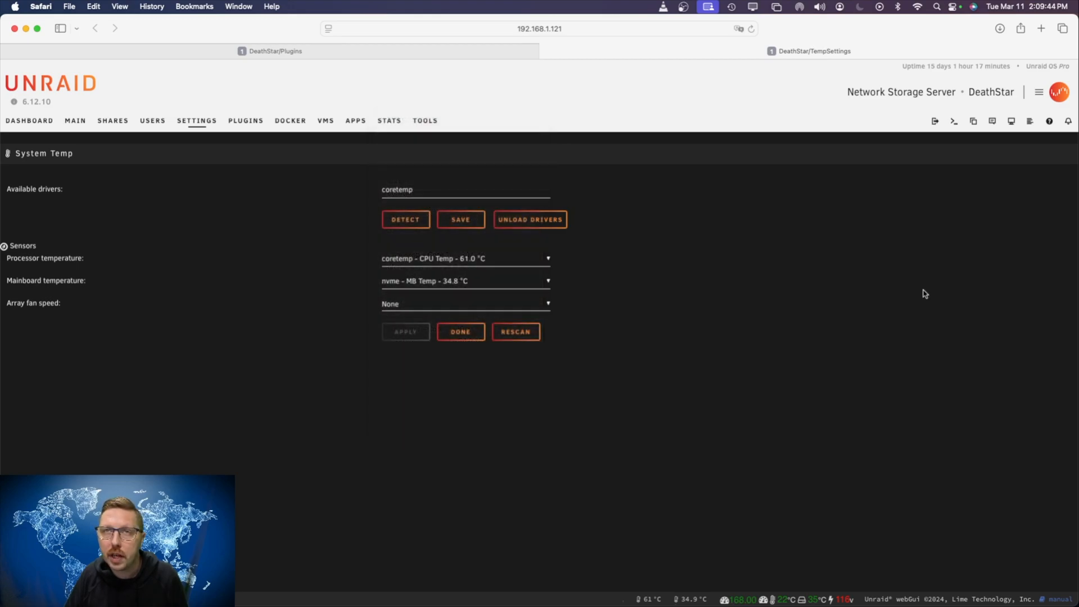
Check the temperatures on the dashboard, close the extra browser tab and open the dashboard in the remaining one
left_click(11, 122)
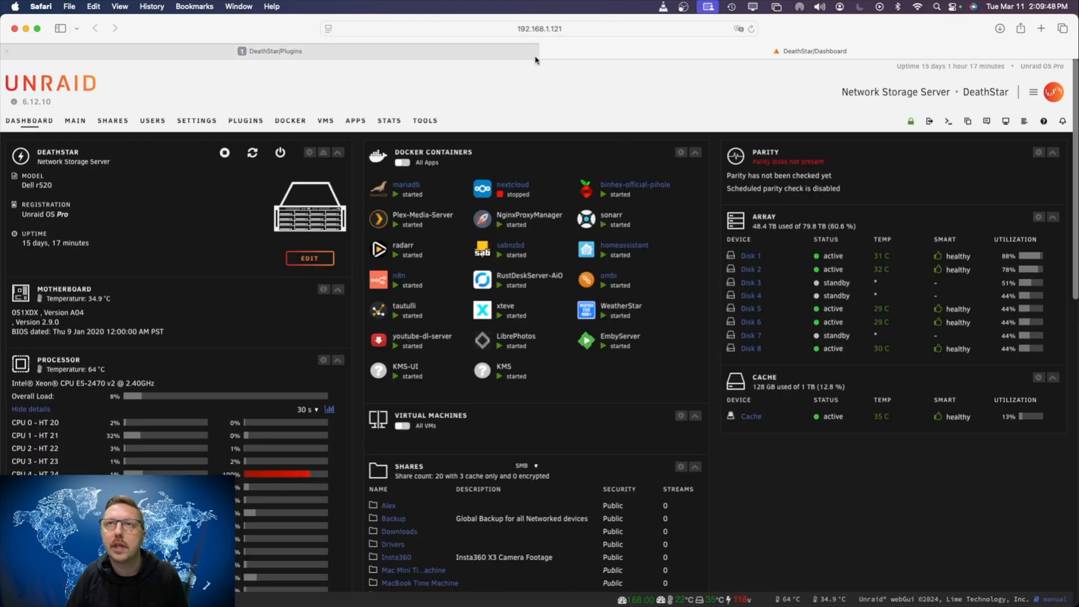
left_click(544, 51)
left_click(29, 54)
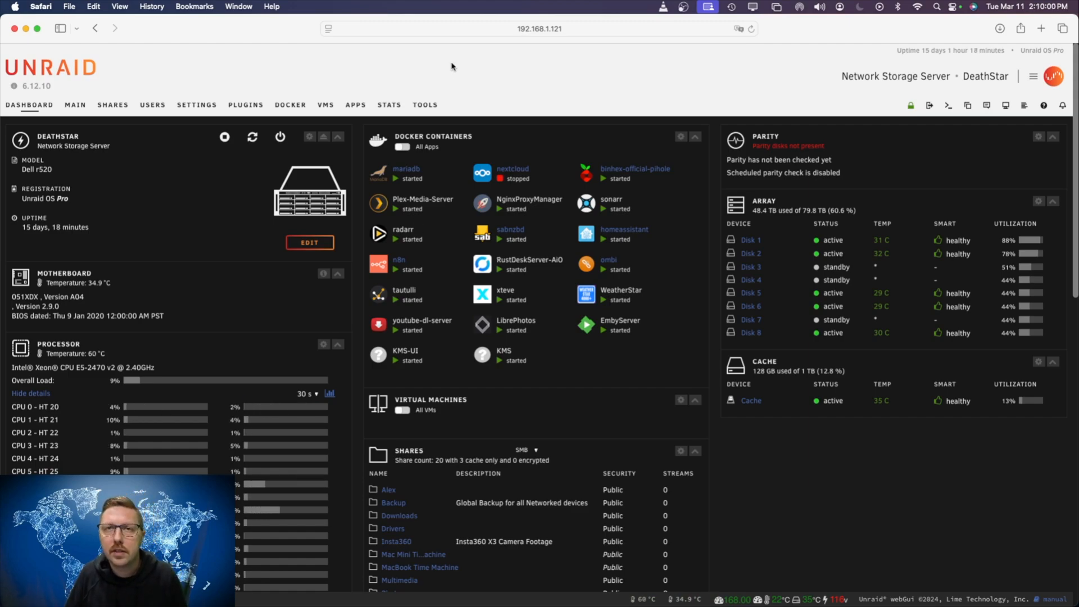
Open the Update OS tool to view the available stable Unraid releases for DeathStar, and go back to the server's tools
left_click(422, 105)
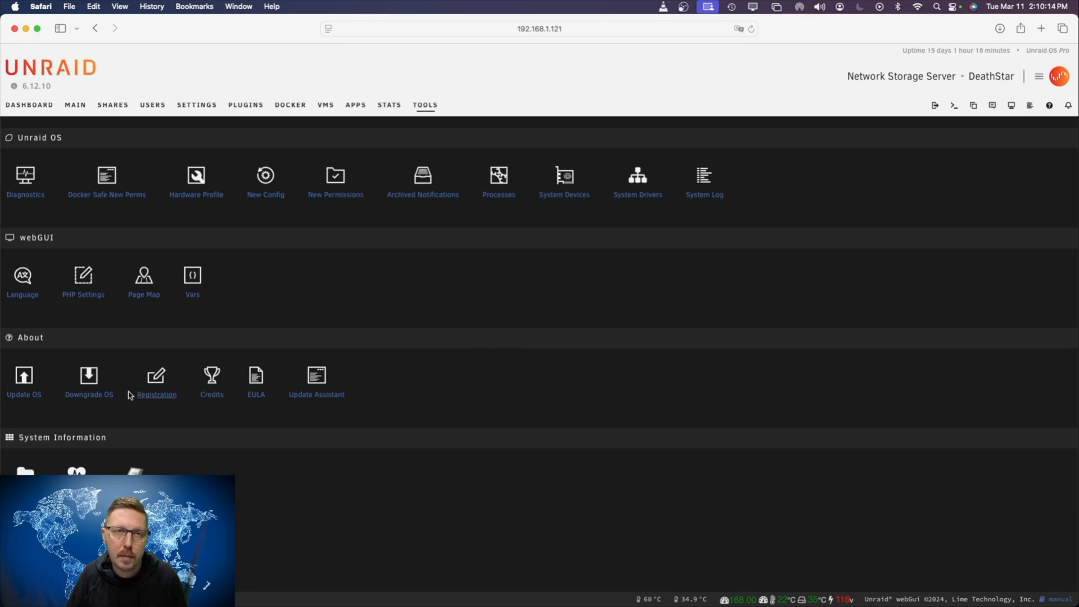
left_click(25, 382)
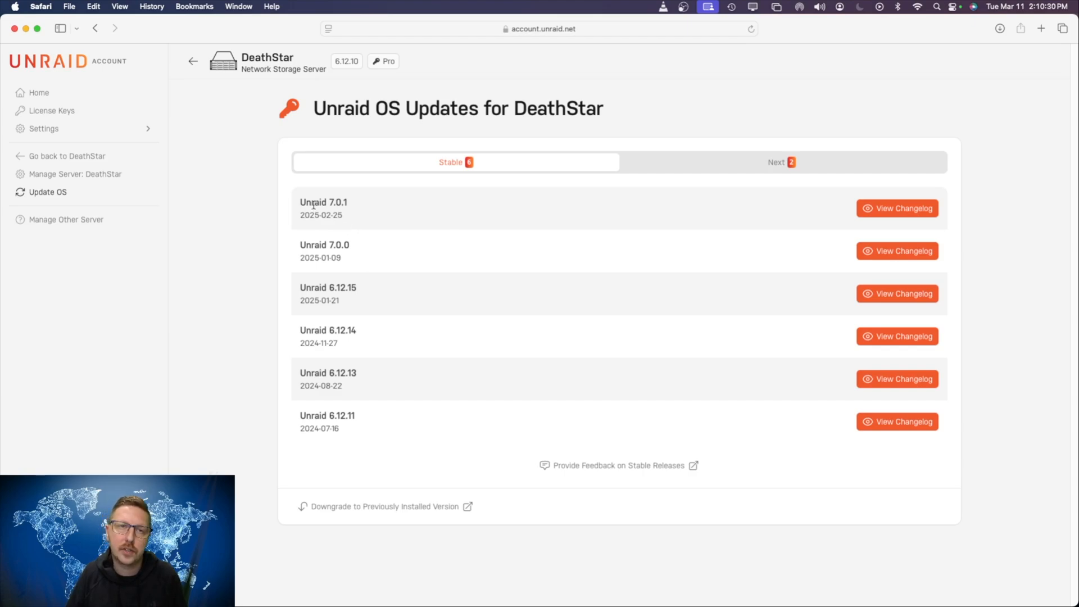
left_click(81, 161)
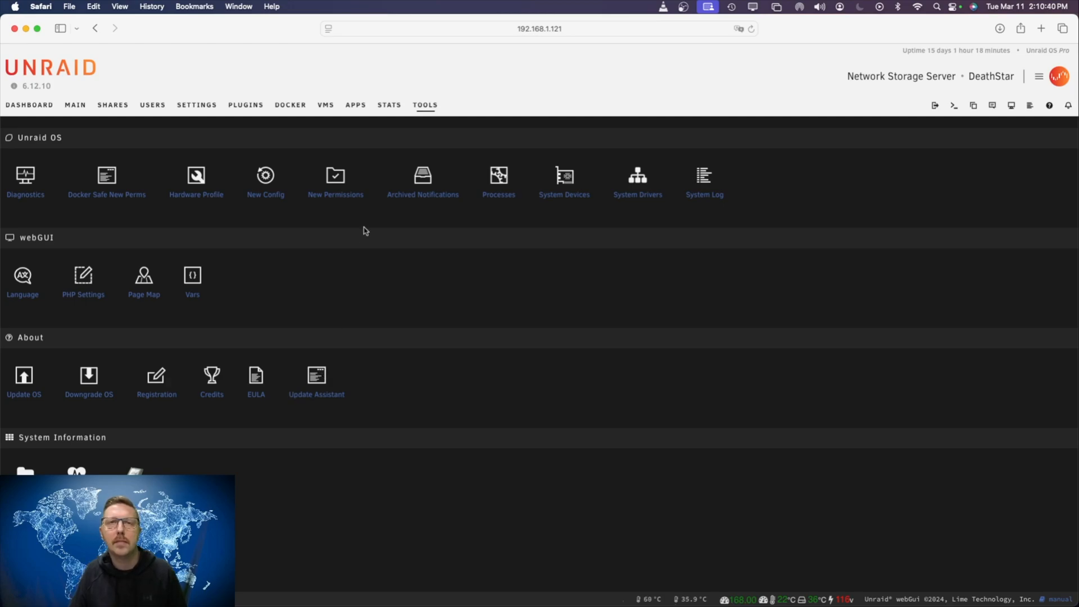
Run the Update Assistant's stable branch tests, review the compatibility report and close it
left_click(317, 380)
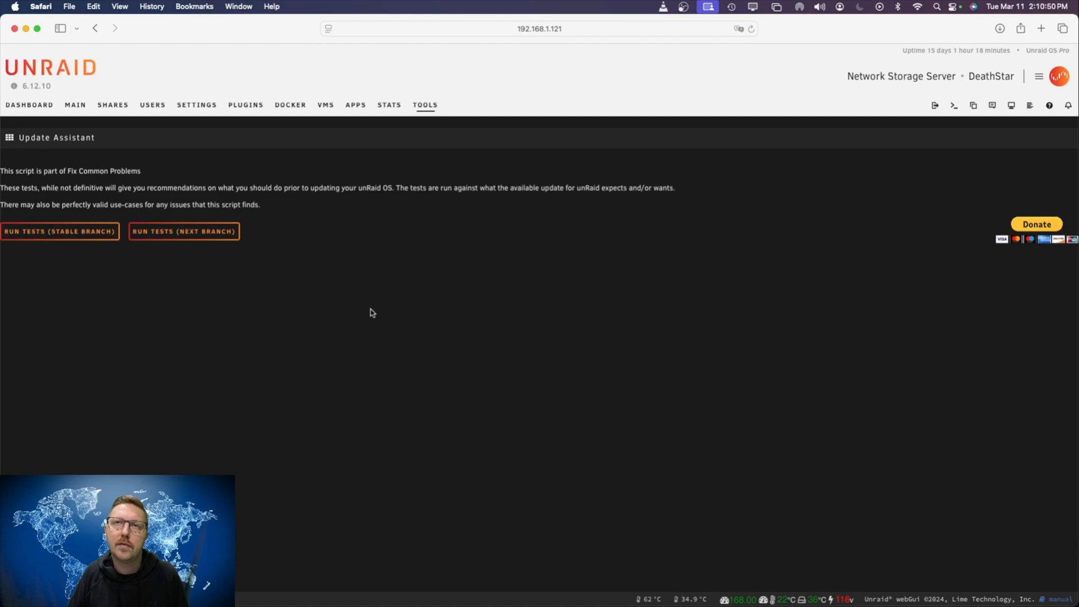
left_click(61, 236)
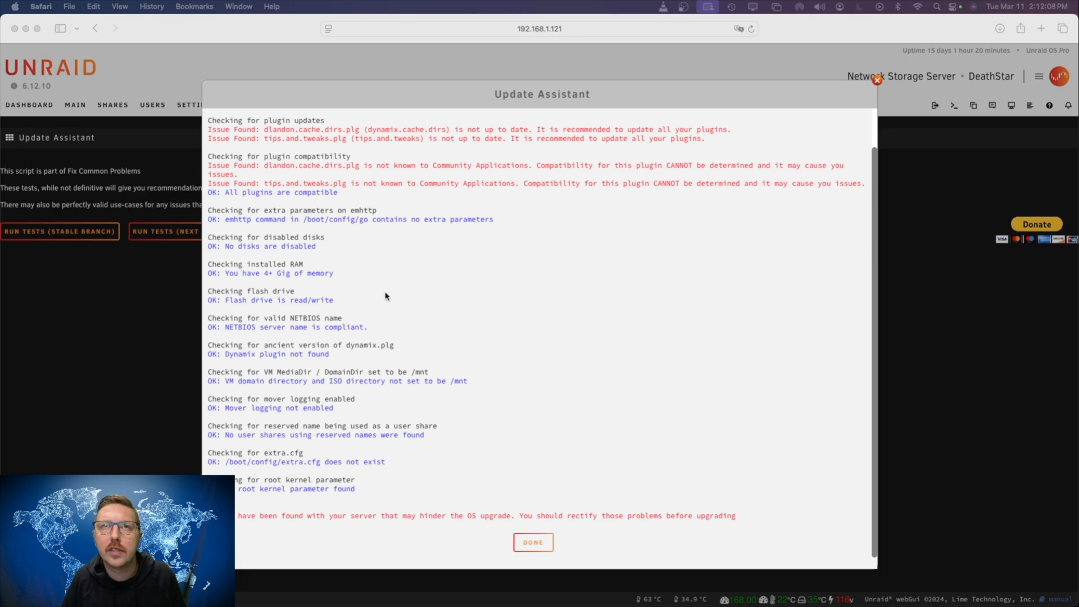
scroll(385, 295, "up", 2)
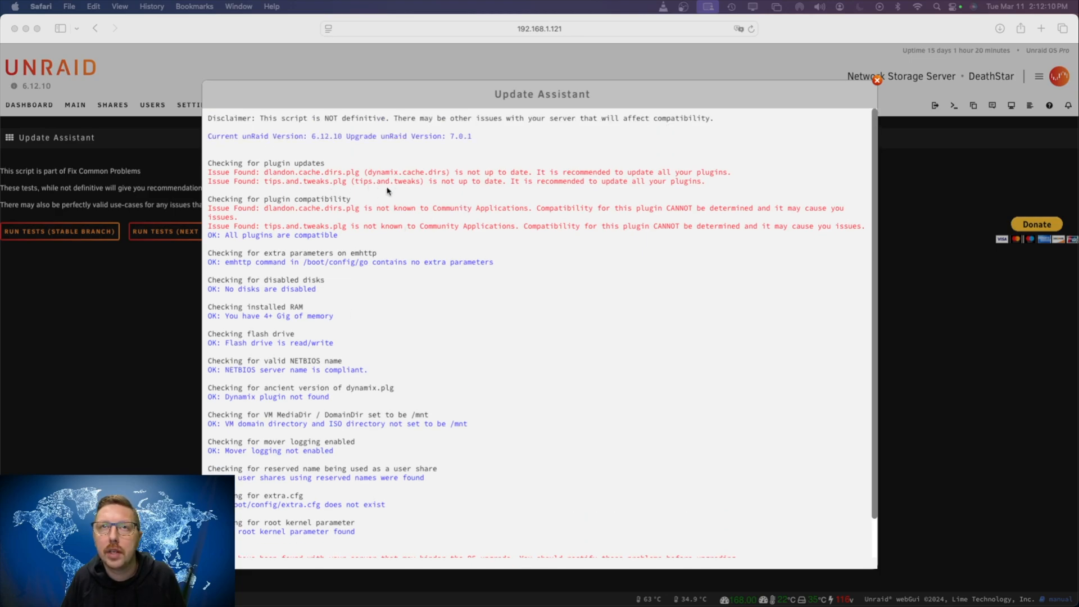
scroll(559, 384, "down", 2)
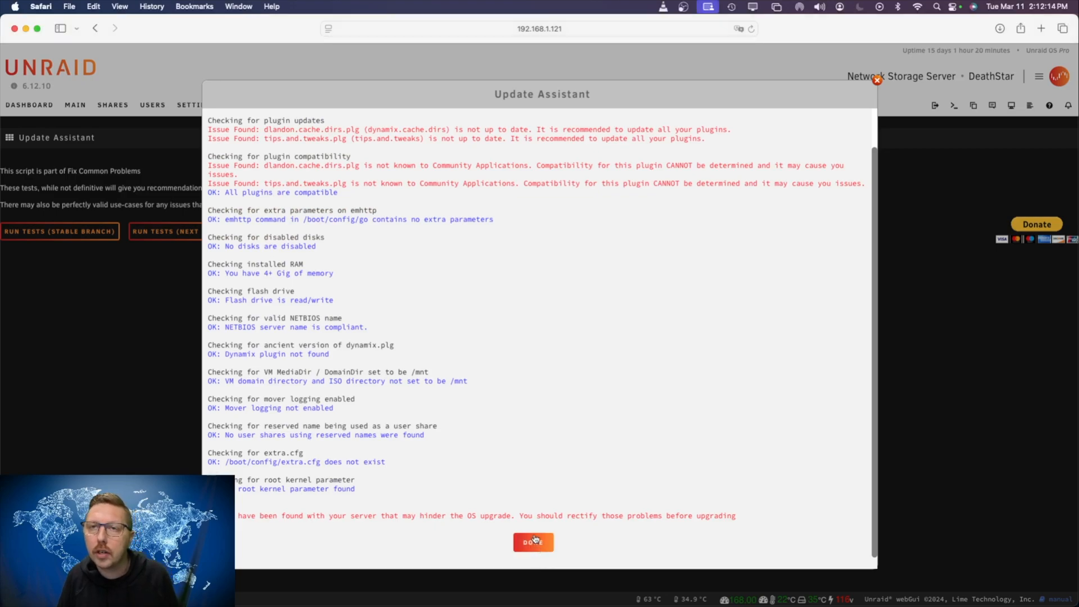
left_click(536, 544)
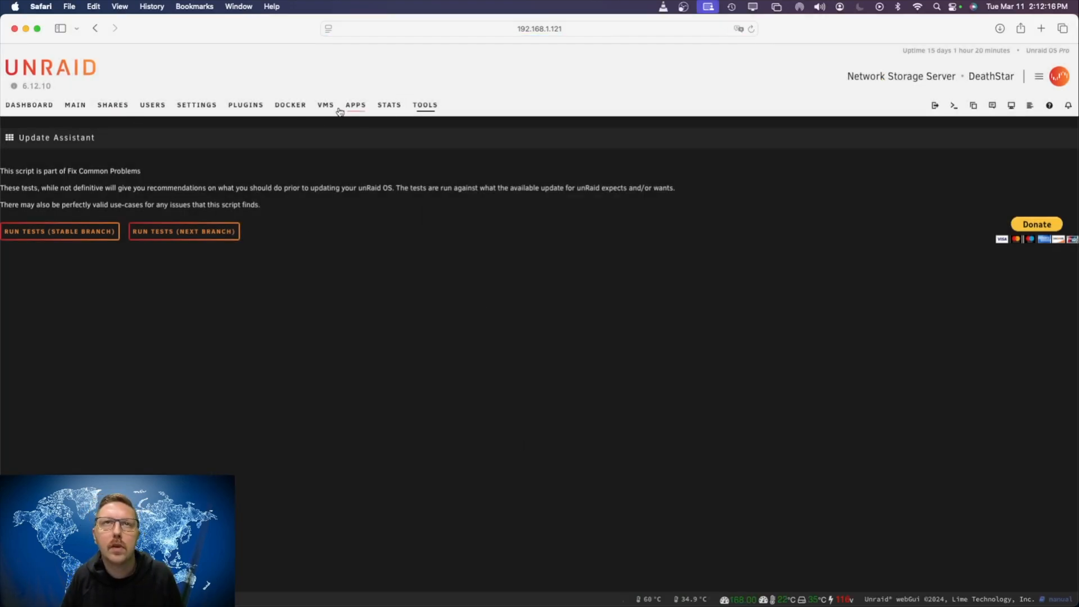
Update all outdated plugins from the installed plugins list and close the update log
left_click(245, 107)
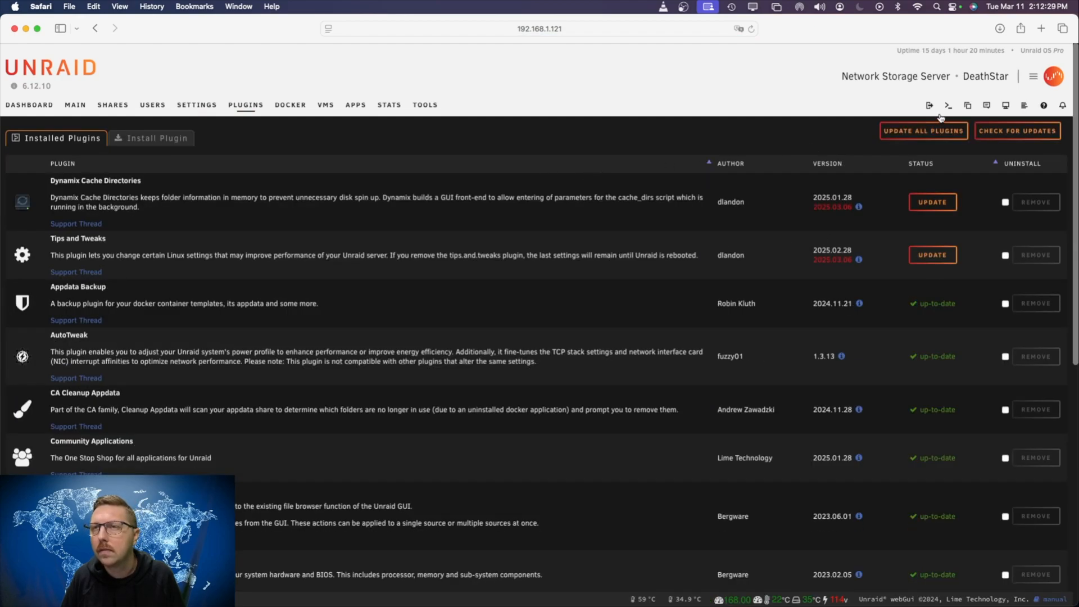
left_click(936, 134)
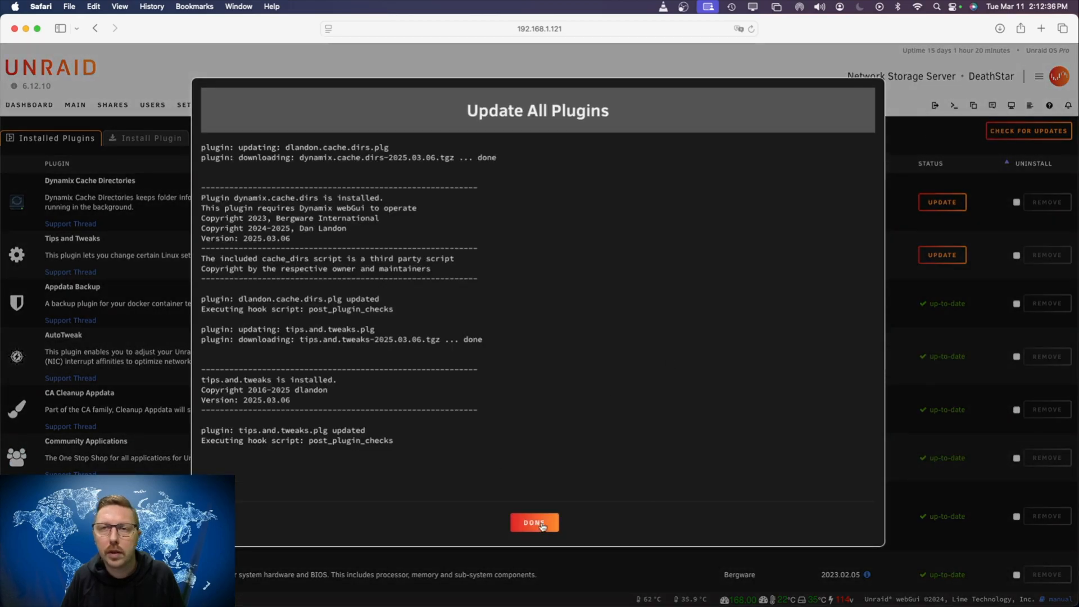
left_click(534, 522)
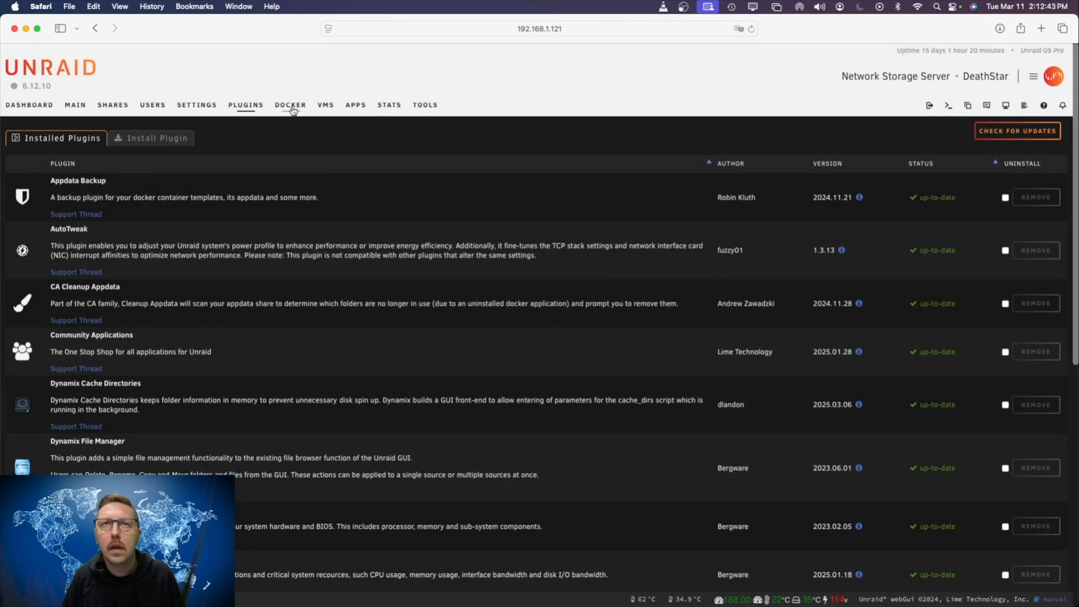
Remove the nextcloud and mariadb containers from the server's Docker containers
left_click(290, 105)
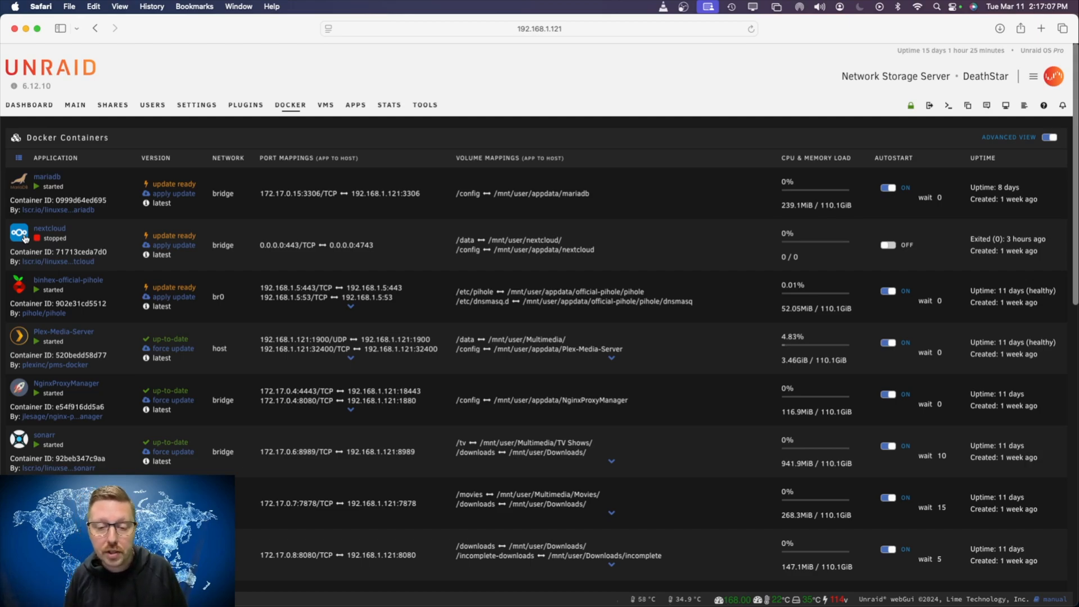
left_click(28, 241)
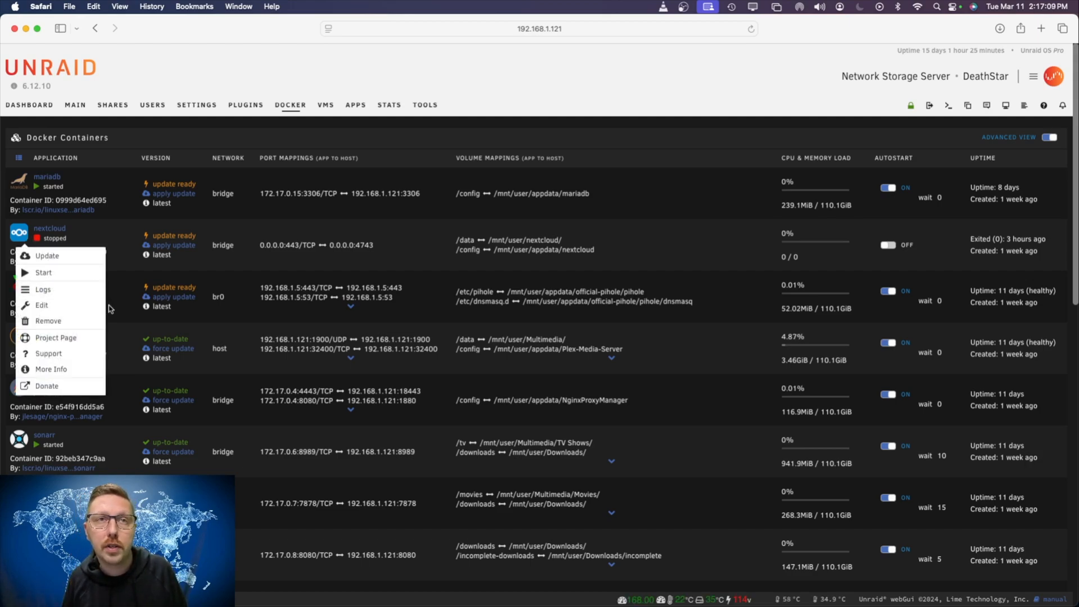
left_click(85, 324)
left_click(505, 400)
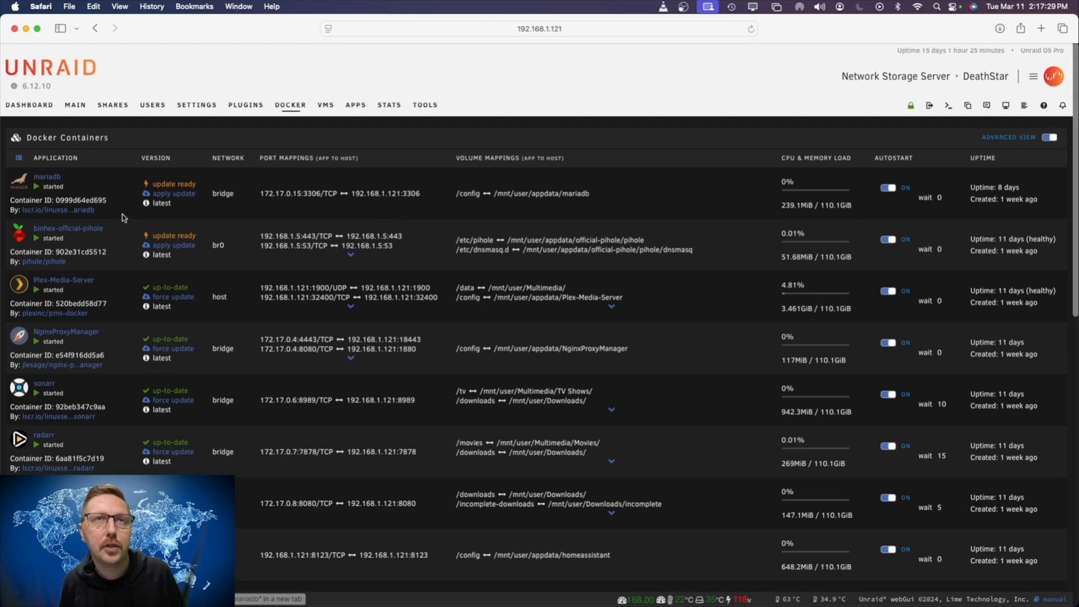
left_click(24, 185)
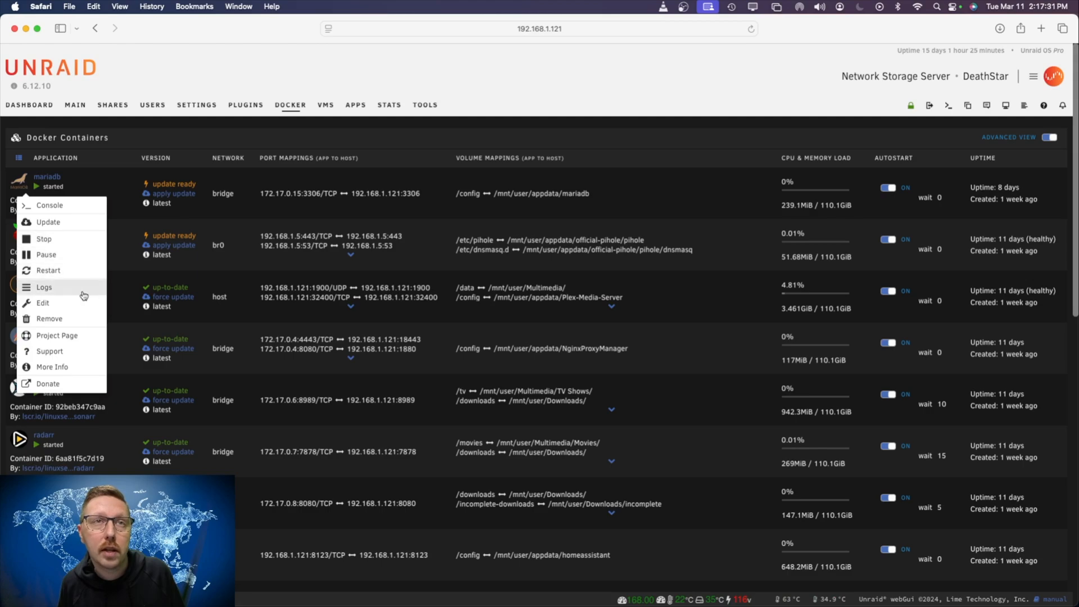
left_click(79, 317)
left_click(506, 400)
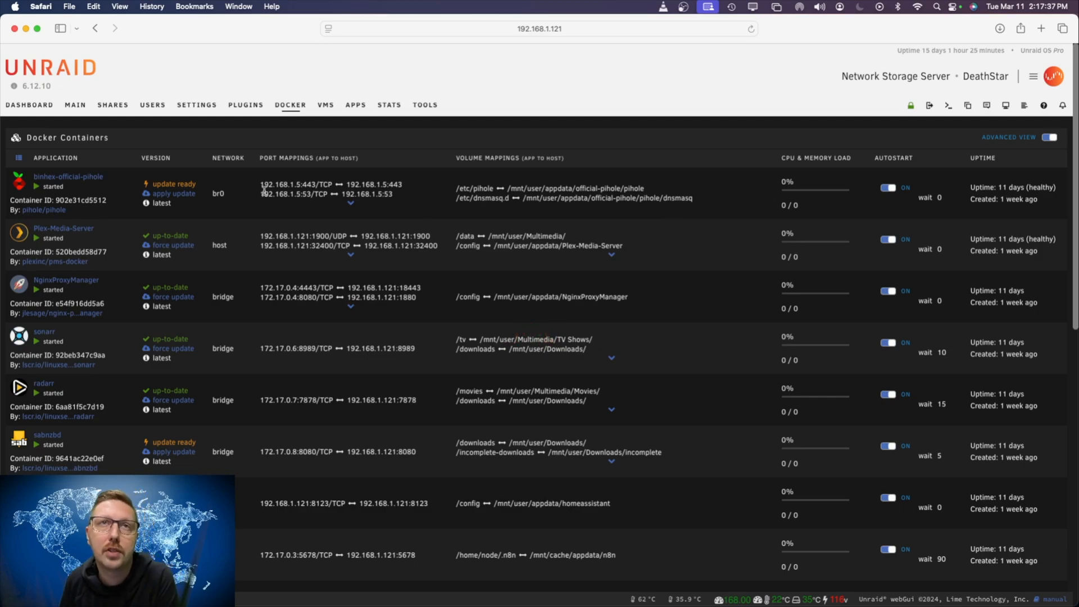
Open the plugins in a second browser tab, check Cleanup Appdata for orphaned appdata folders, and close that tab
left_click(246, 107, "super")
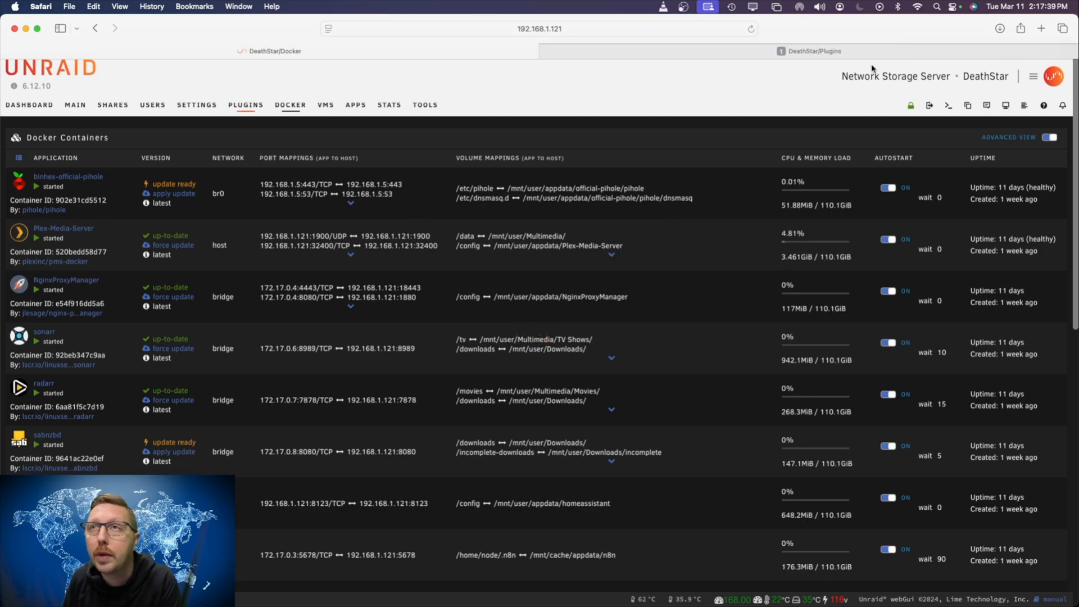
left_click(832, 55)
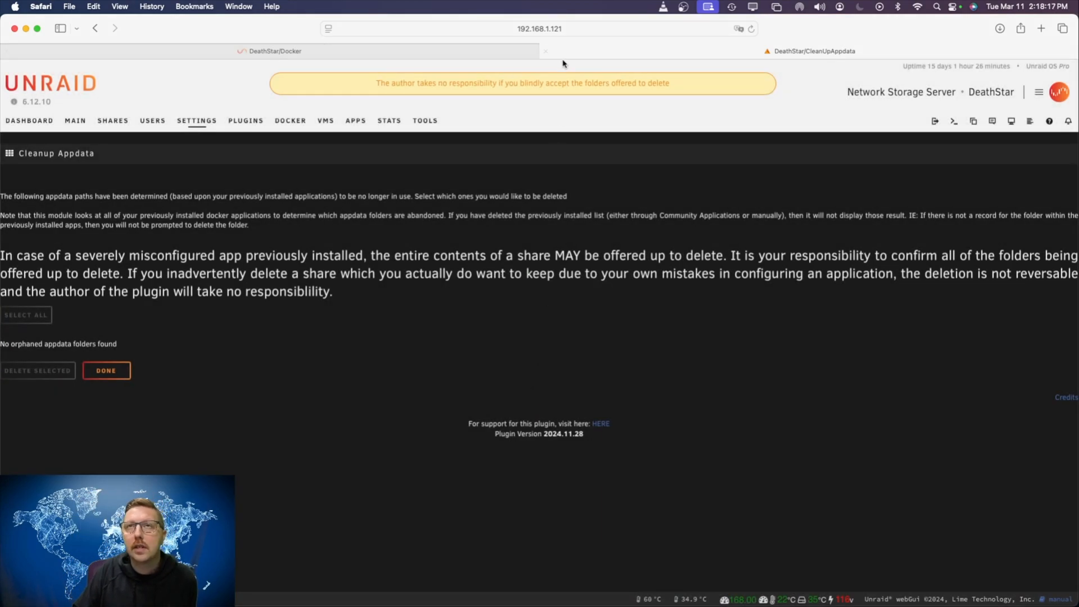
left_click(545, 51)
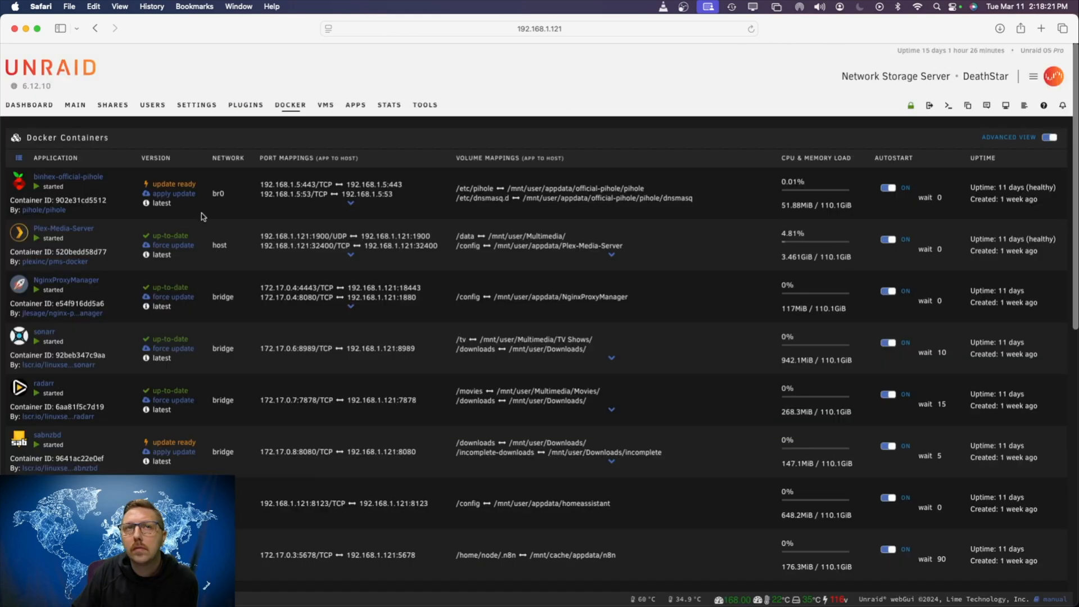
Update all Docker containers, close the update log and check the version status of the containers
scroll(377, 413, "down", 15)
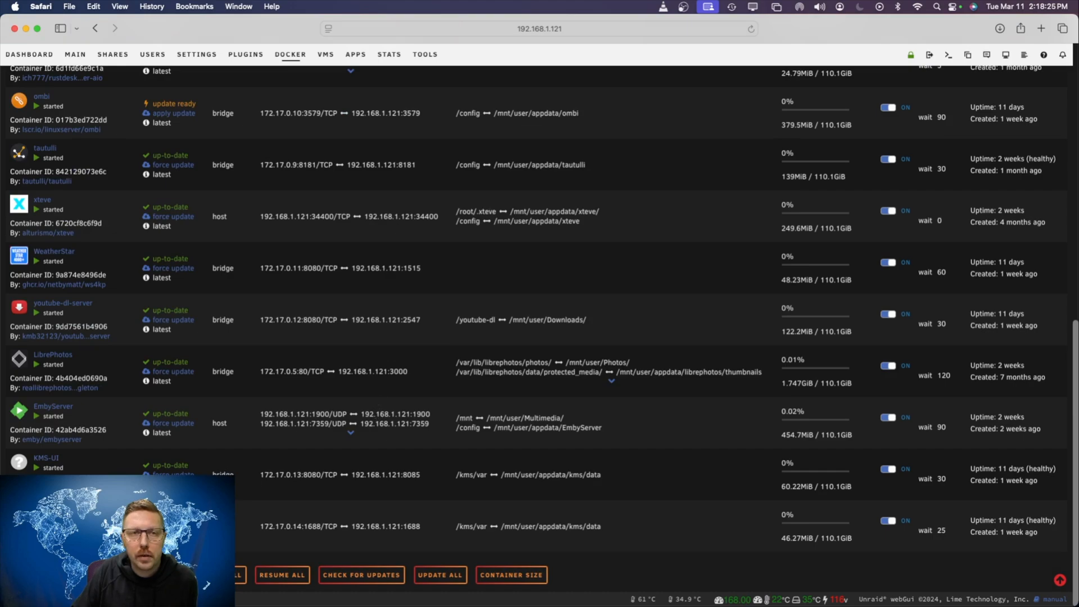
left_click(447, 574)
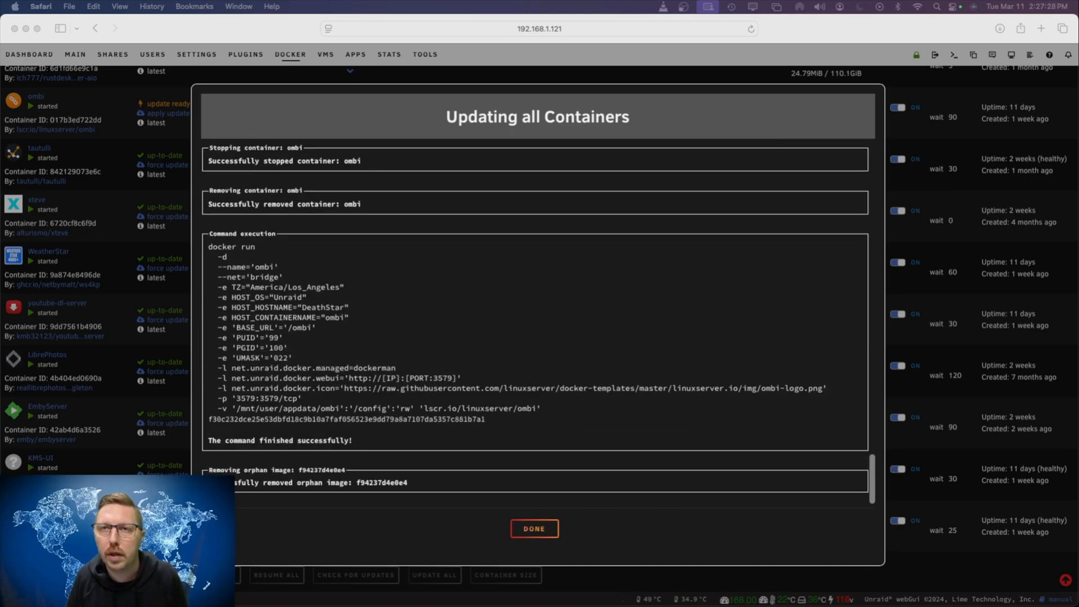
left_click(535, 528)
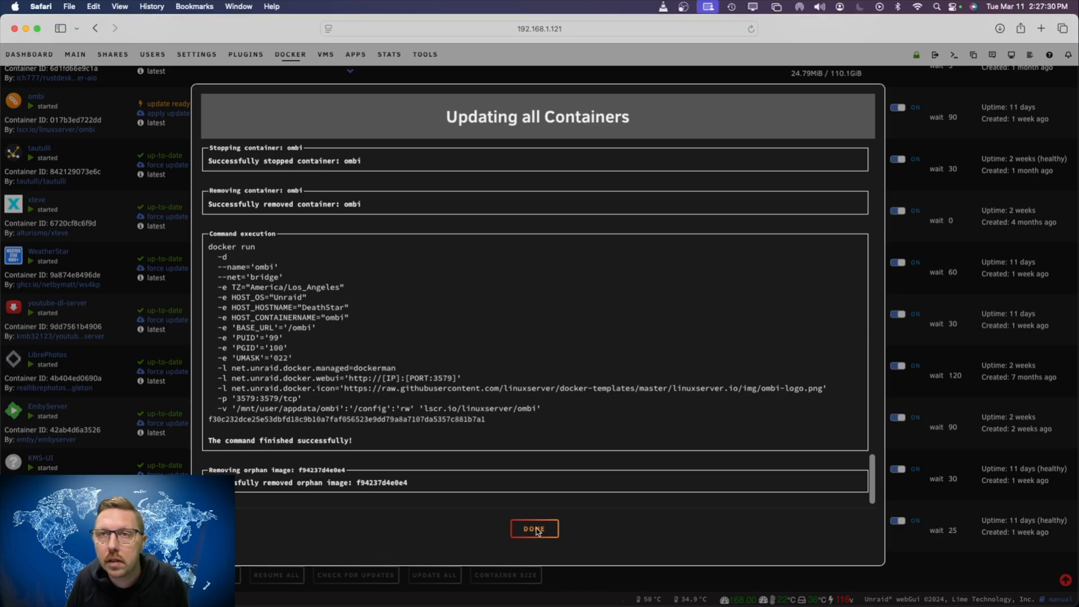
left_click(537, 529)
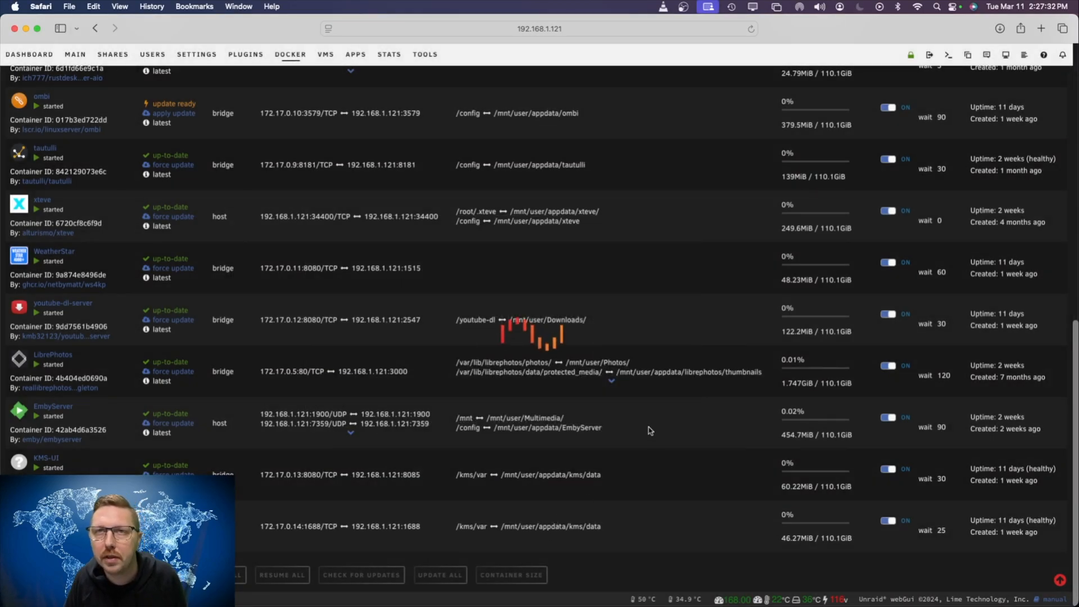
scroll(385, 480, "down", 4)
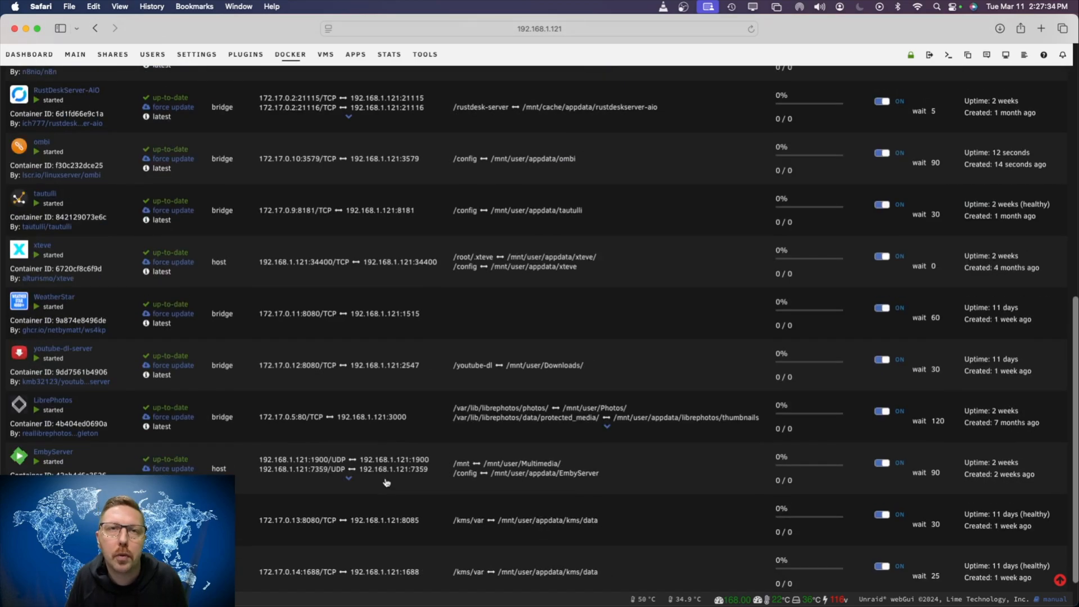
scroll(386, 480, "up", 9)
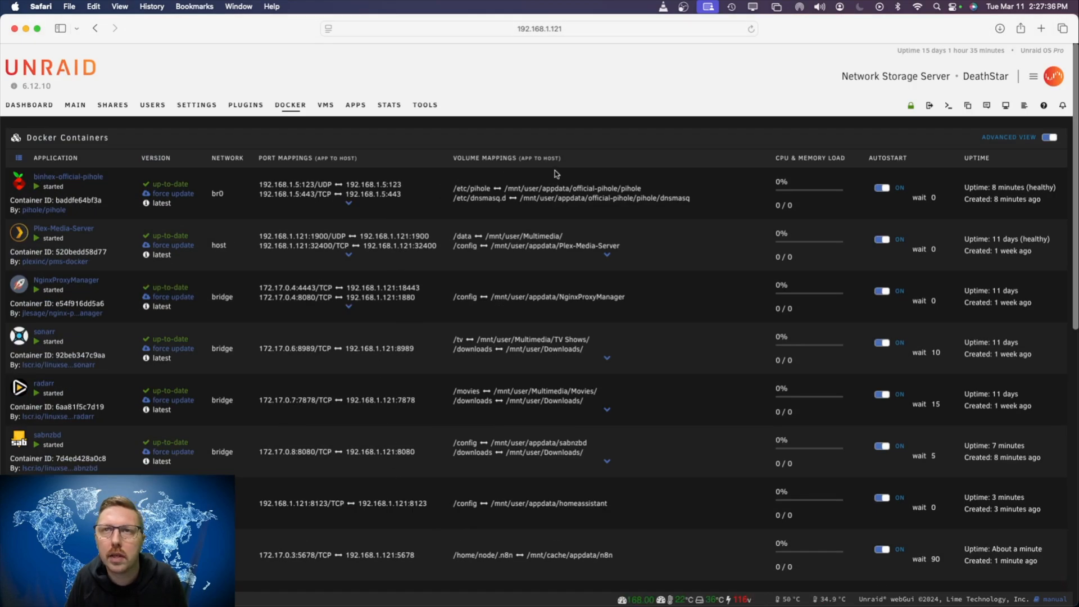
Open the Update OS tool and compare the stable releases with the Next pre-releases available for DeathStar
left_click(432, 107)
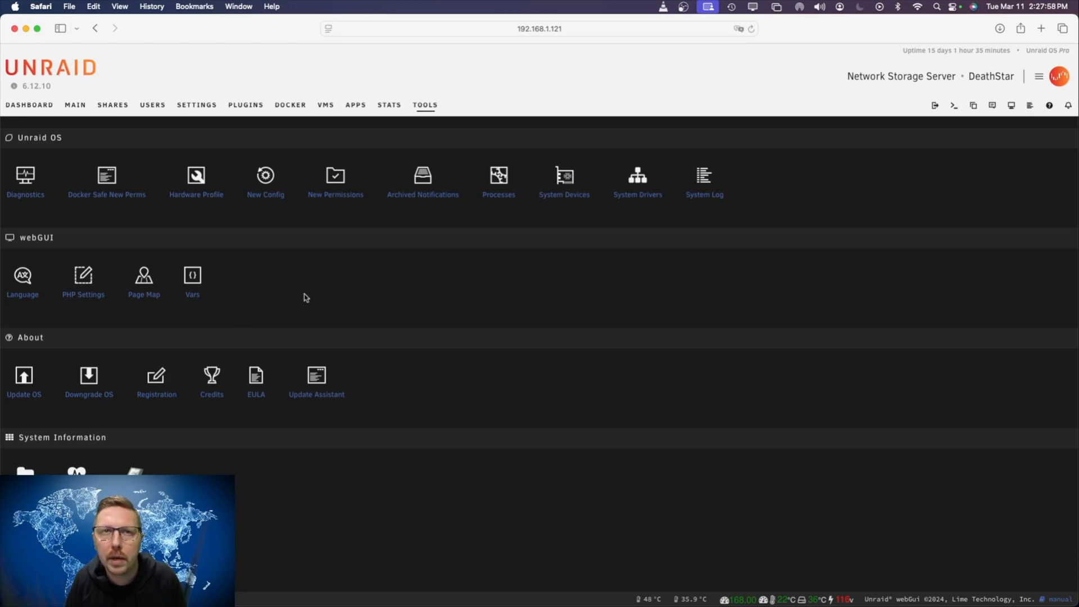
left_click(24, 377)
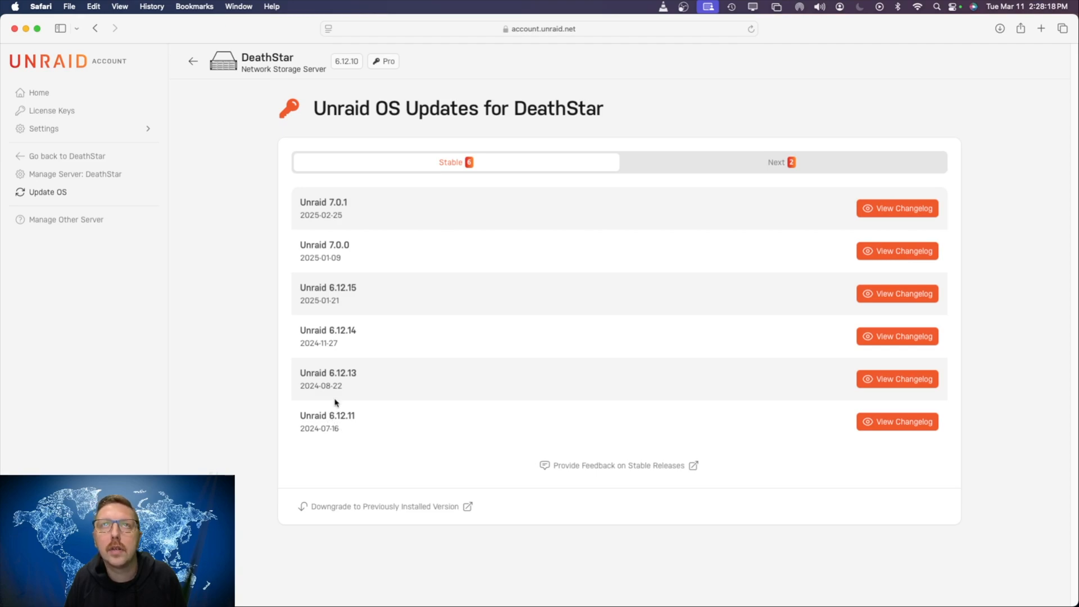
mouse_move(344, 64)
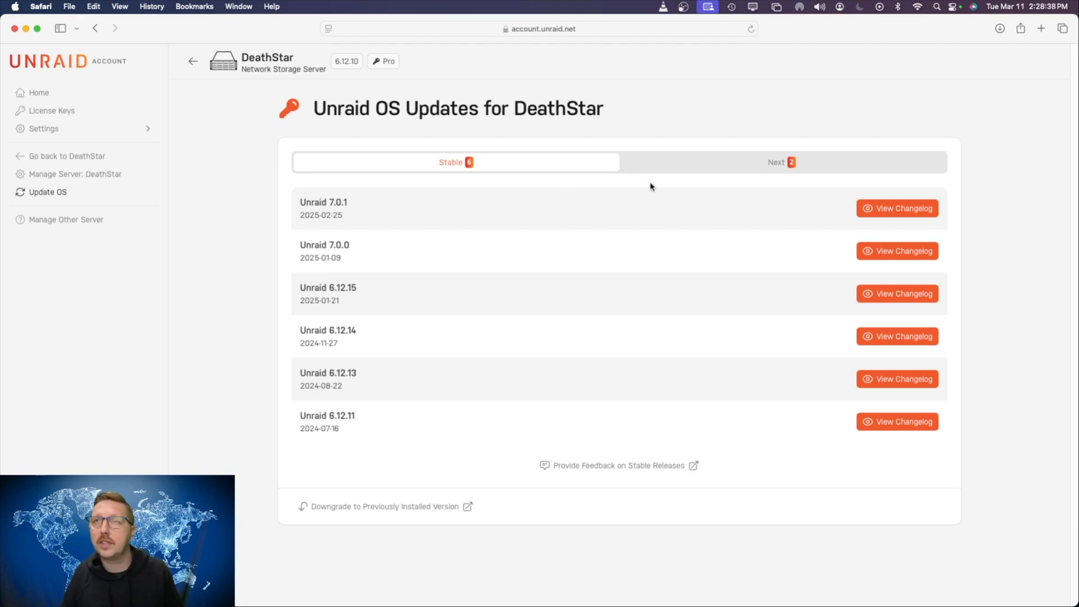
left_click(789, 163)
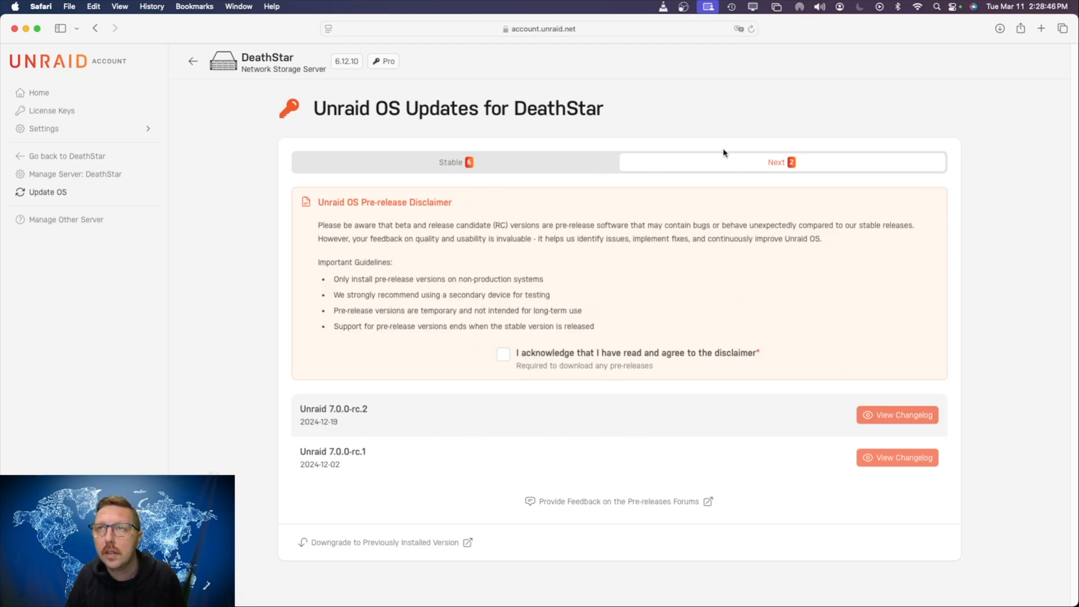
left_click(471, 164)
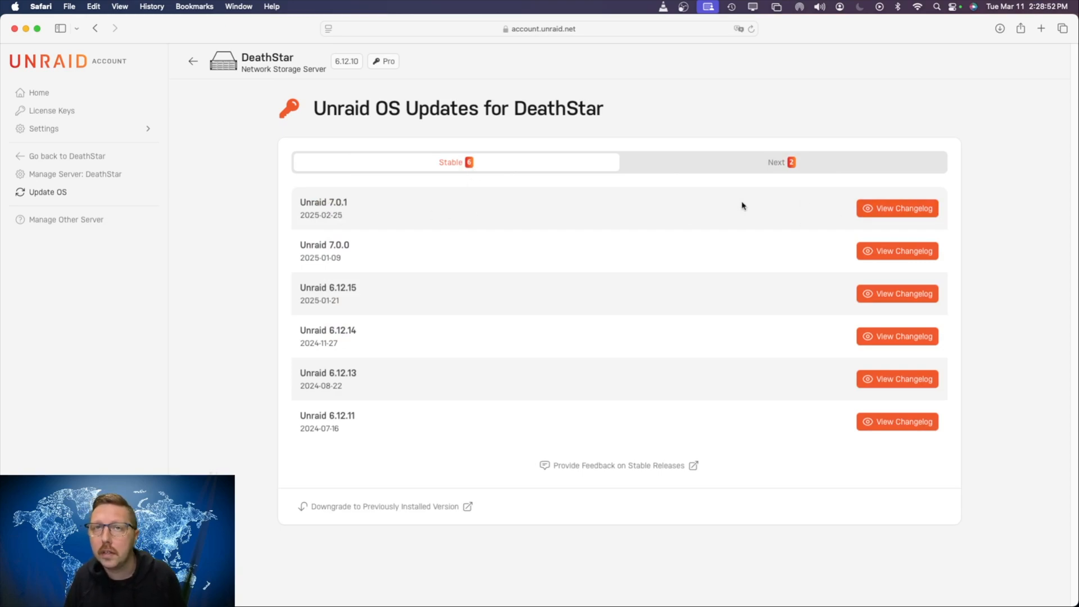
Review the Unraid 7.0.1 changelog, close it and go back to the DeathStar server's tools
left_click(906, 212)
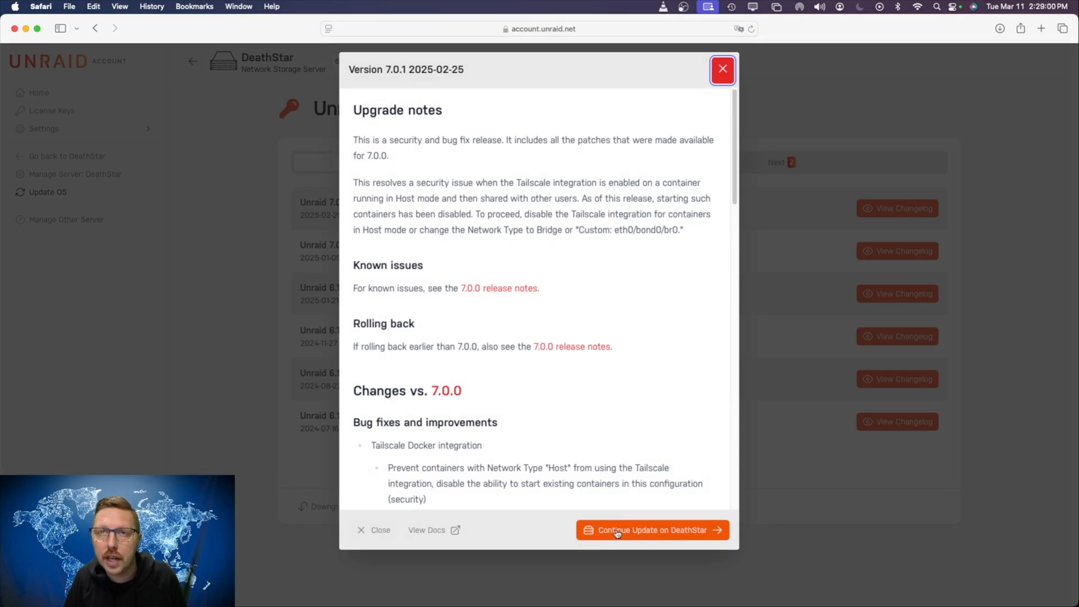
scroll(623, 444, "down", 3)
scroll(623, 445, "up", 3)
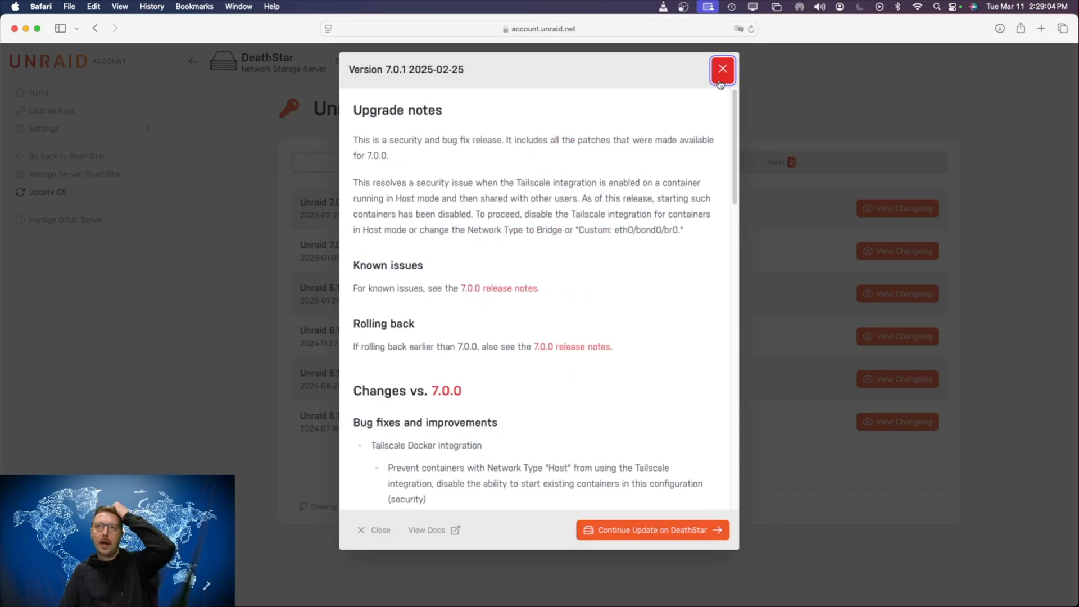
left_click(721, 69)
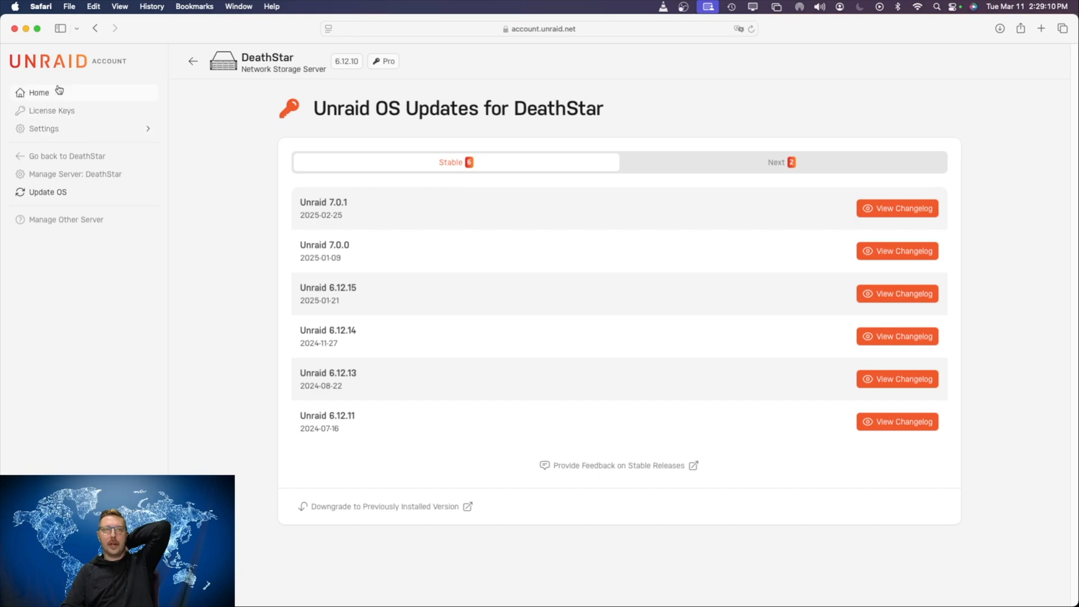
left_click(72, 156)
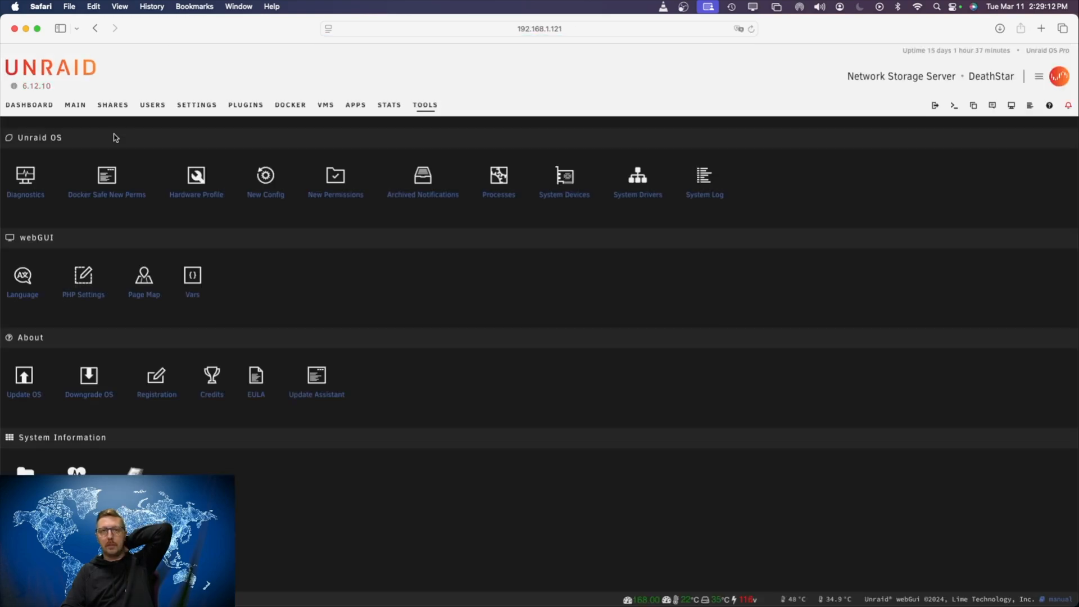
Remove the Tailscale plugin from the installed plugins and close the removal log
left_click(256, 107)
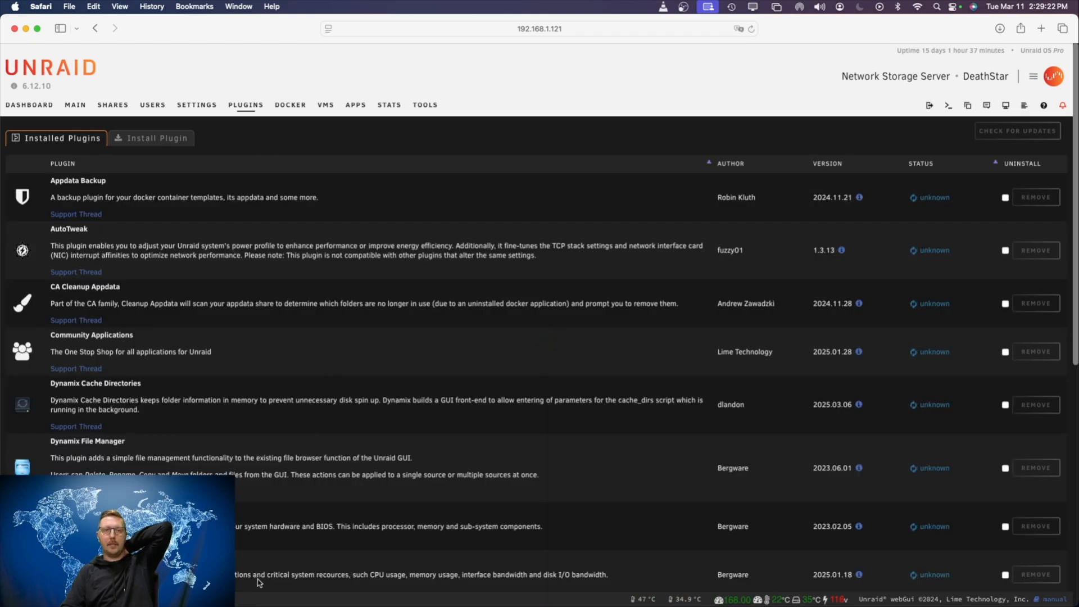
scroll(257, 585, "down", 10)
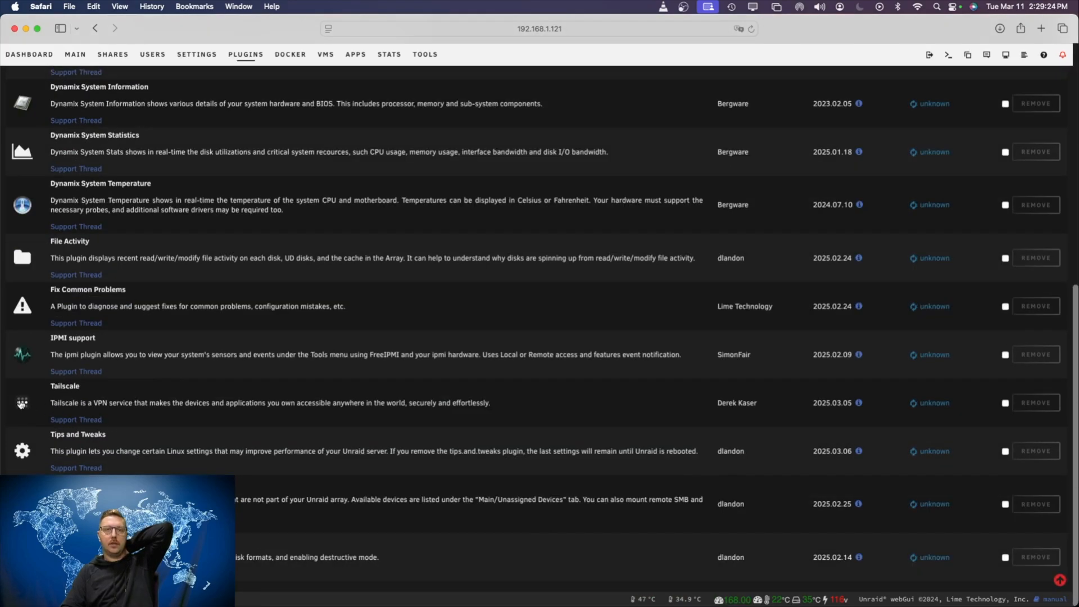
left_click(1004, 403)
left_click(1036, 403)
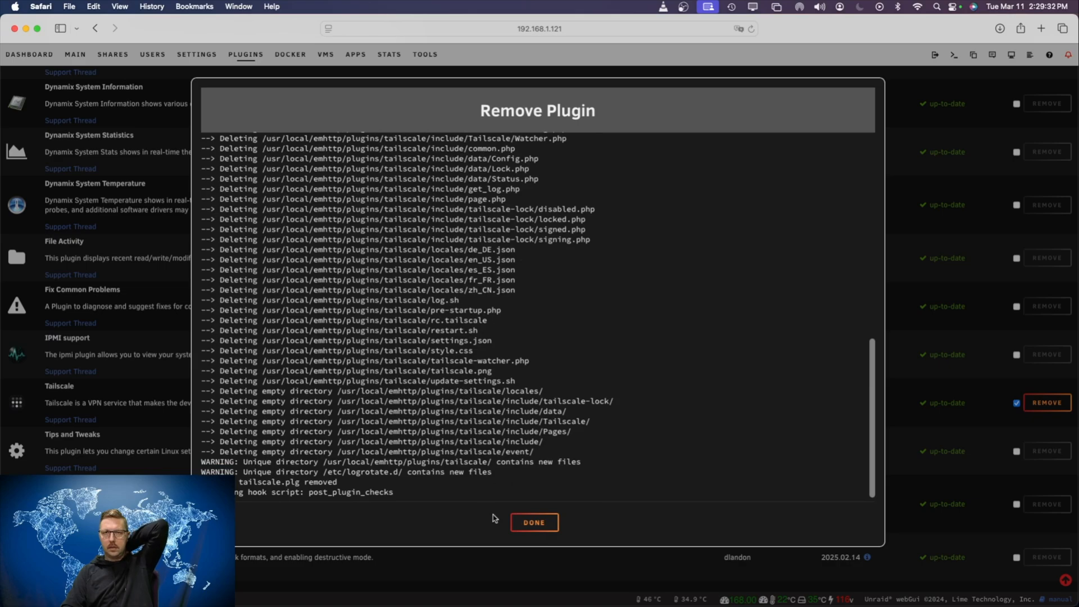
left_click(534, 522)
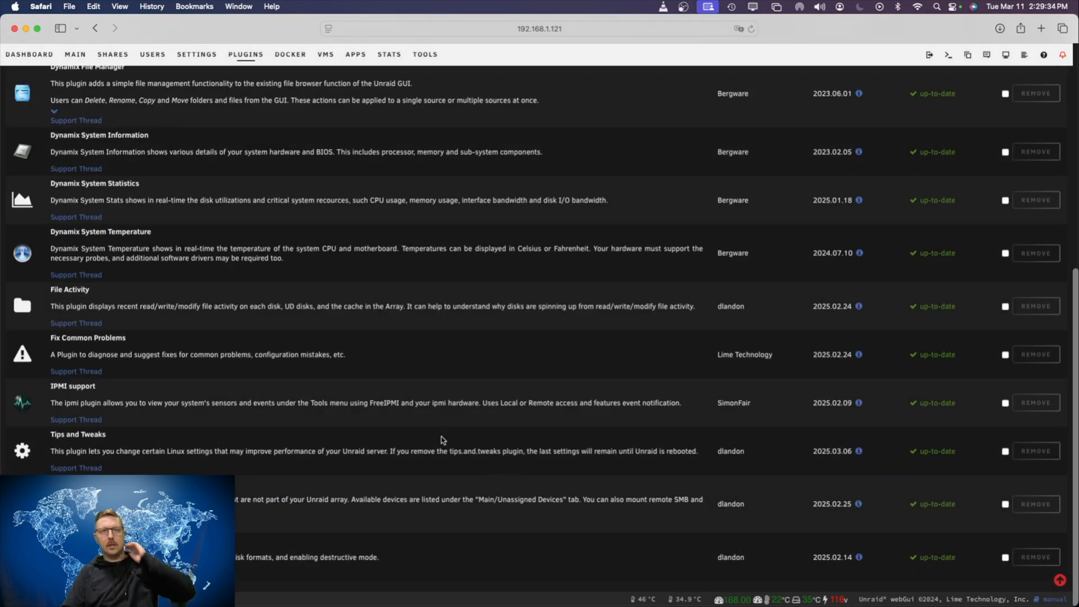
Open the Update OS tool again, choose the stable Unraid 7.0.1 release and continue its update on DeathStar
scroll(428, 393, "up", 1)
scroll(428, 393, "up", 5)
left_click(425, 105)
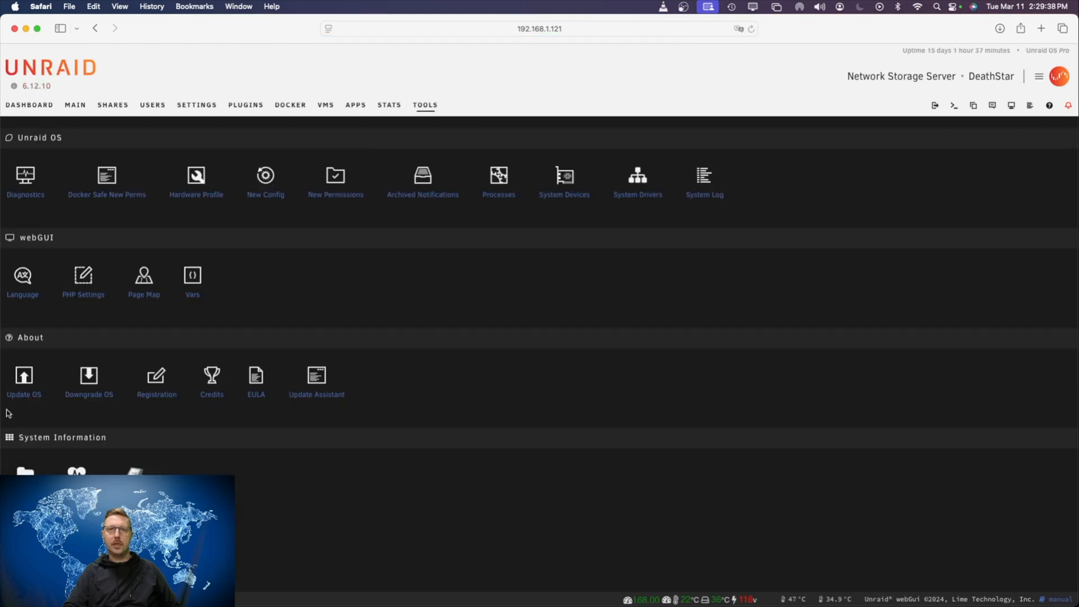
left_click(24, 377)
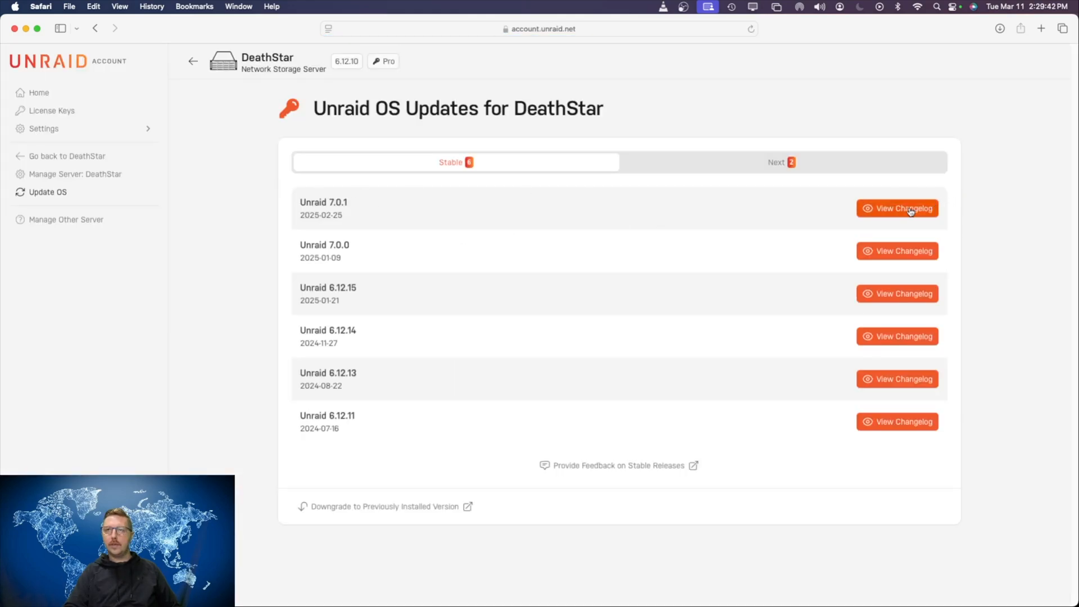
left_click(910, 212)
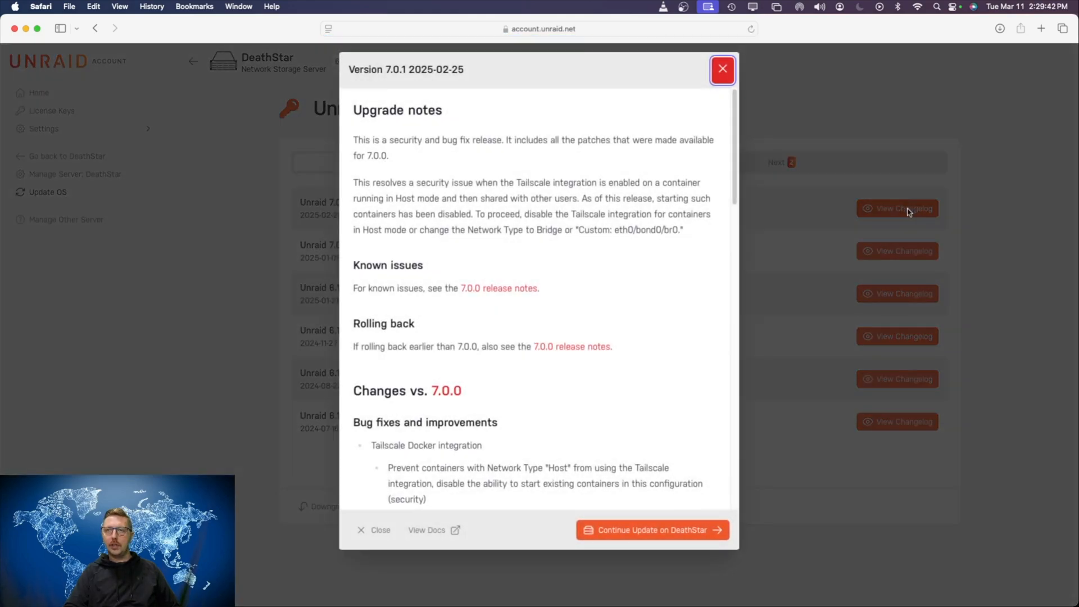
left_click(669, 531)
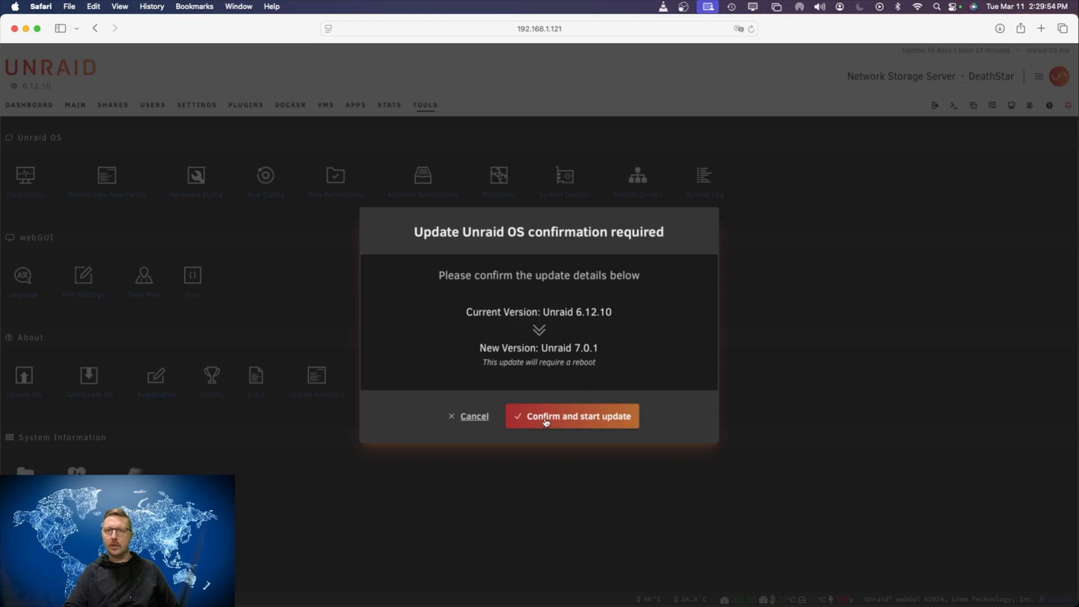
Confirm and start the Unraid 7.0.1 update, close its finished log and open the notice about the required reboot
left_click(577, 417)
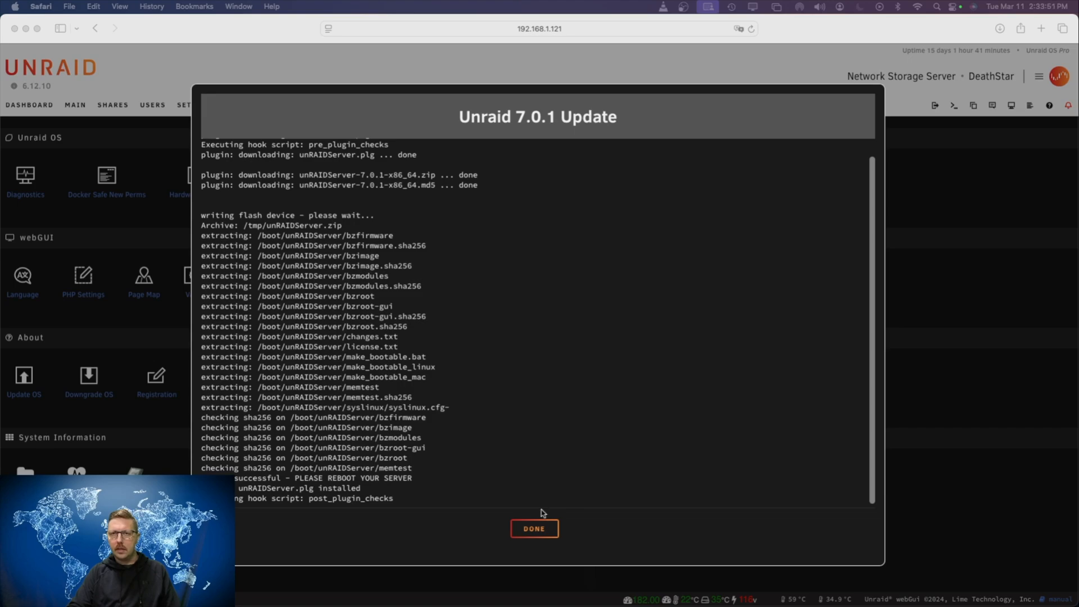
left_click(534, 527)
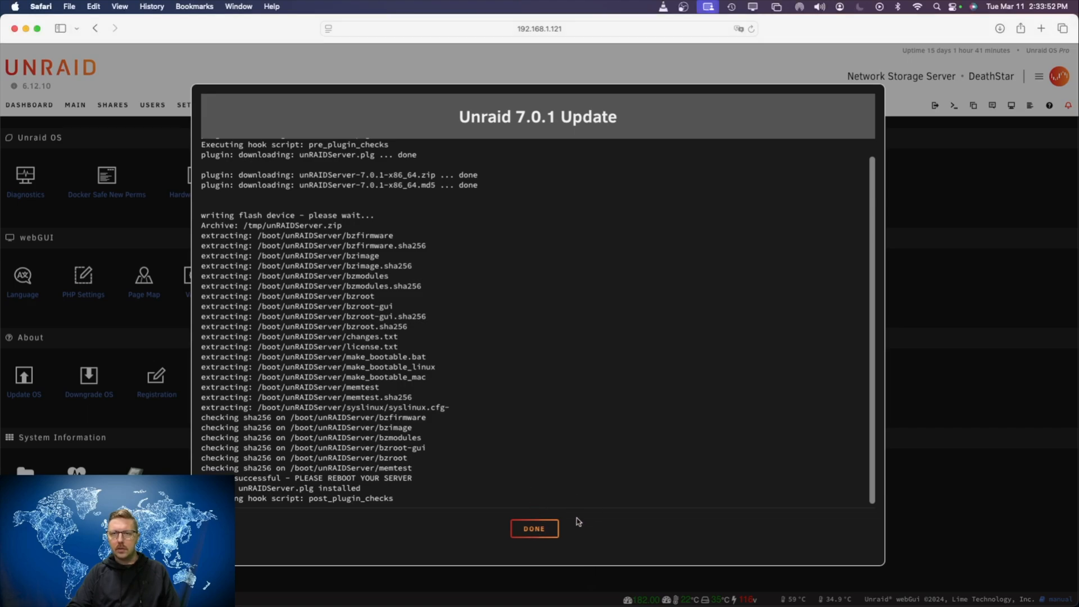
left_click(537, 531)
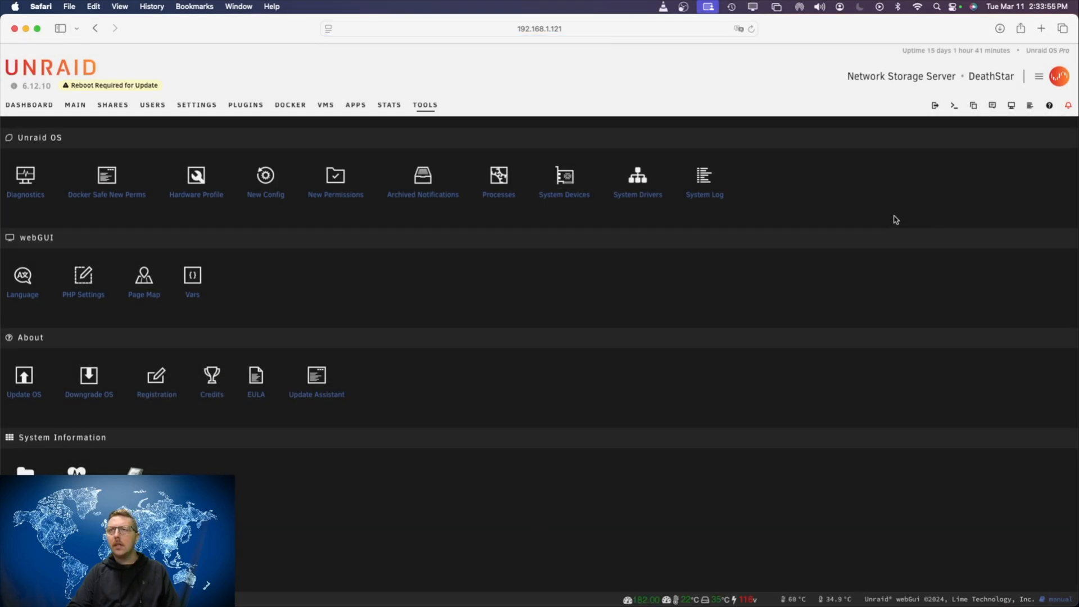
left_click(144, 86)
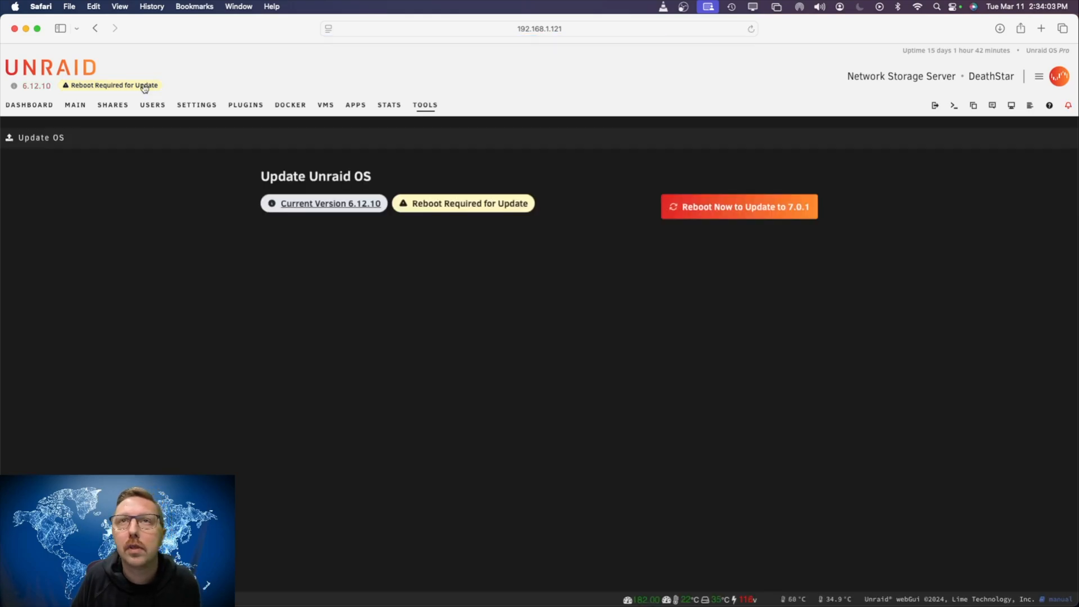
Reboot DeathStar to apply the 7.0.1 update, and log back in with the saved root username and password
left_click(751, 211)
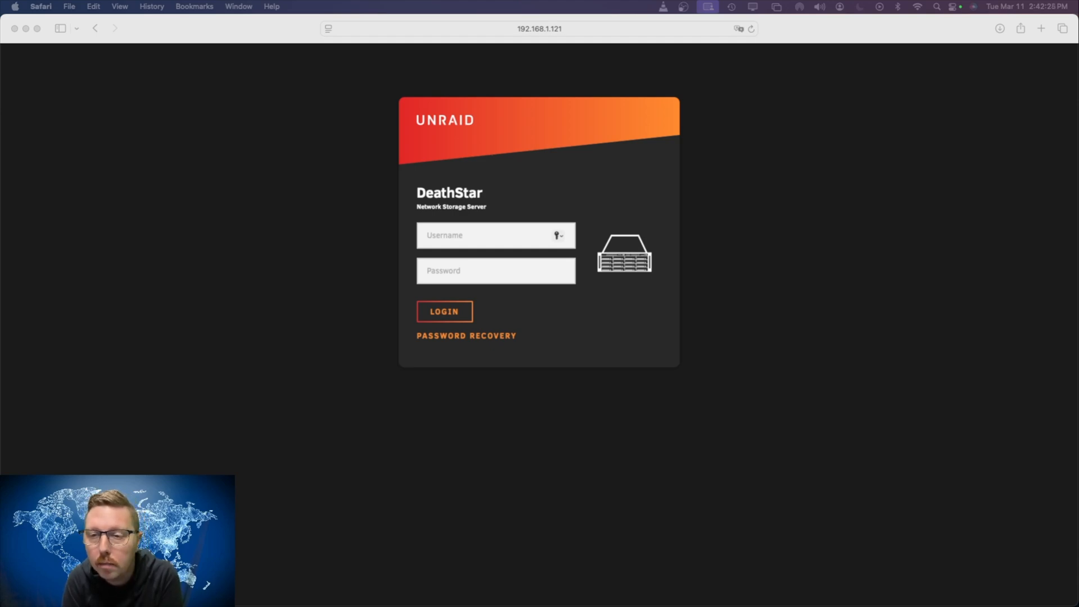
left_click(467, 236)
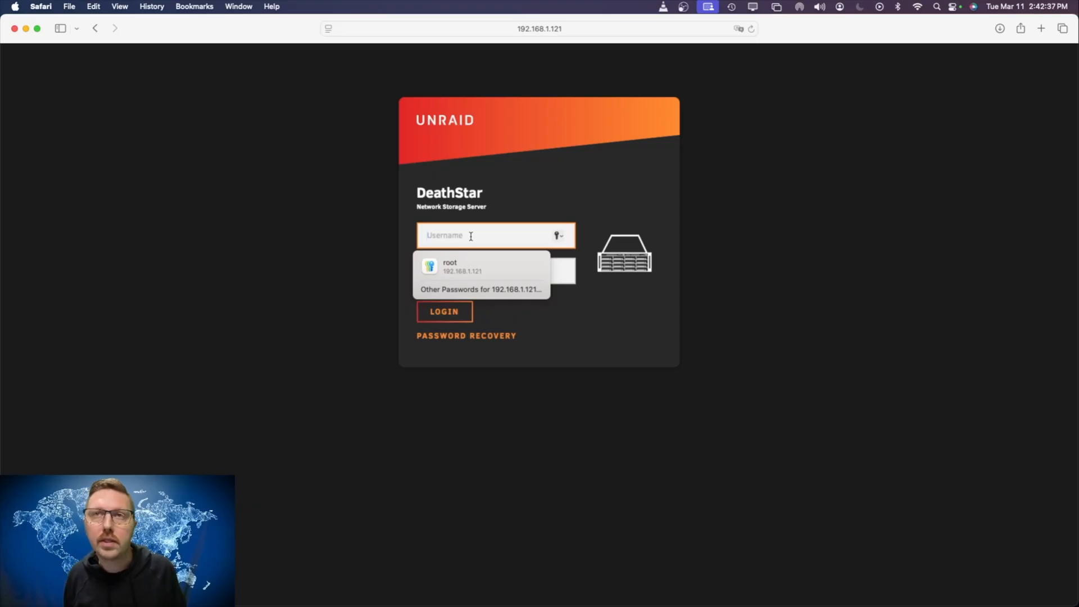
left_click(478, 267)
left_click(456, 317)
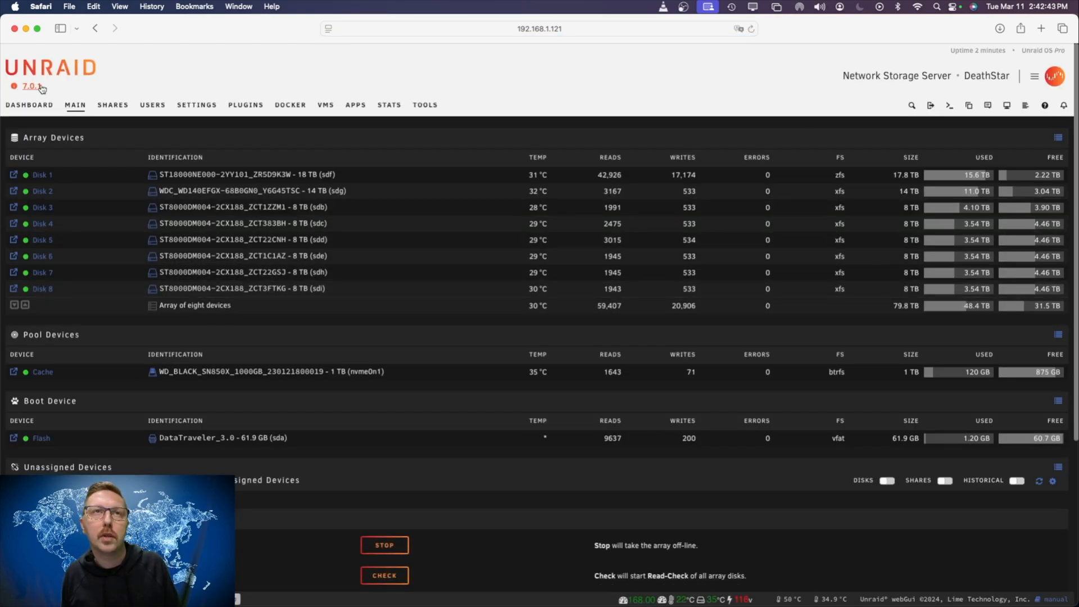
Look through the installed plugins, run a check for plugin updates and close the check window
left_click(249, 105)
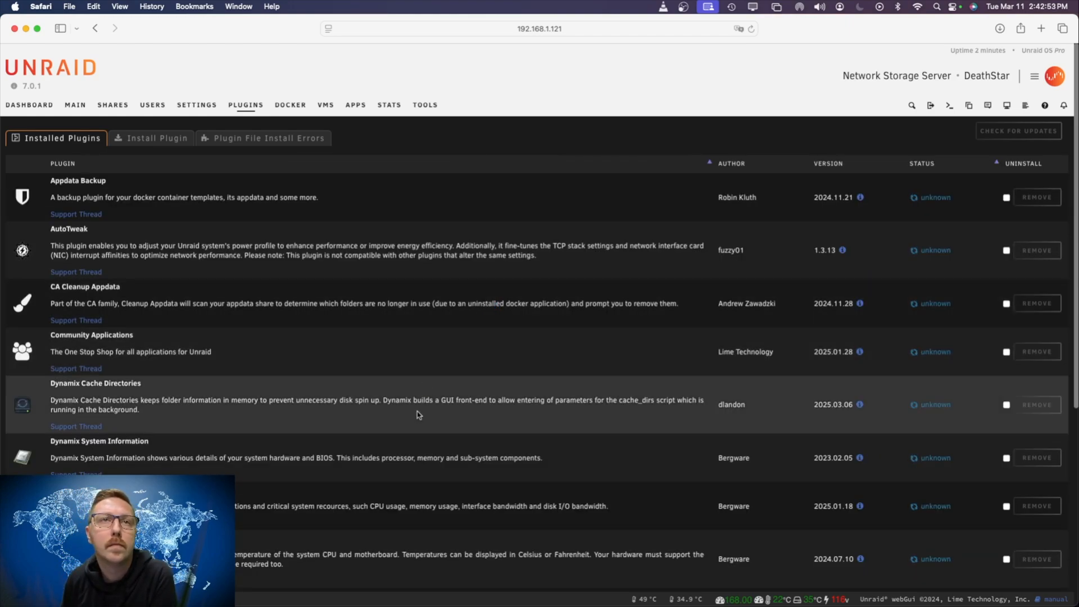
scroll(419, 415, "down", 5)
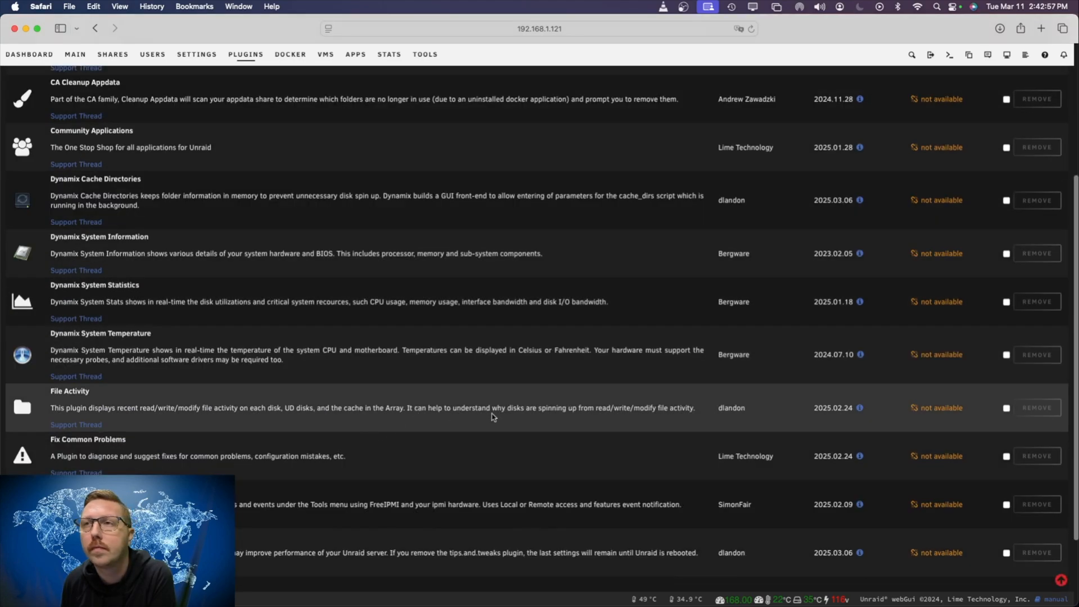
scroll(544, 410, "up", 5)
left_click(1022, 130)
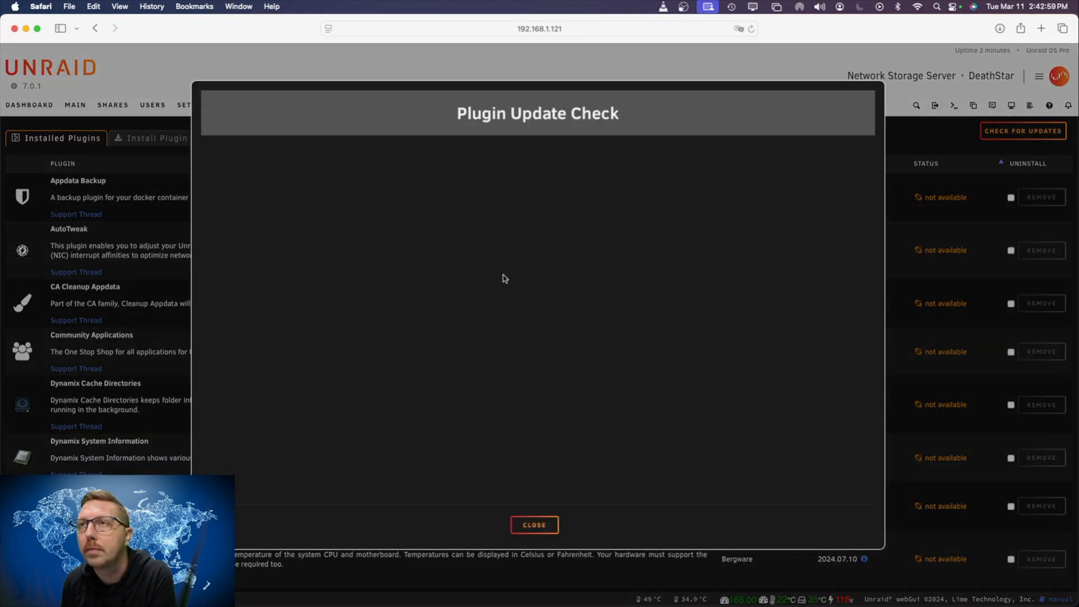
left_click(535, 525)
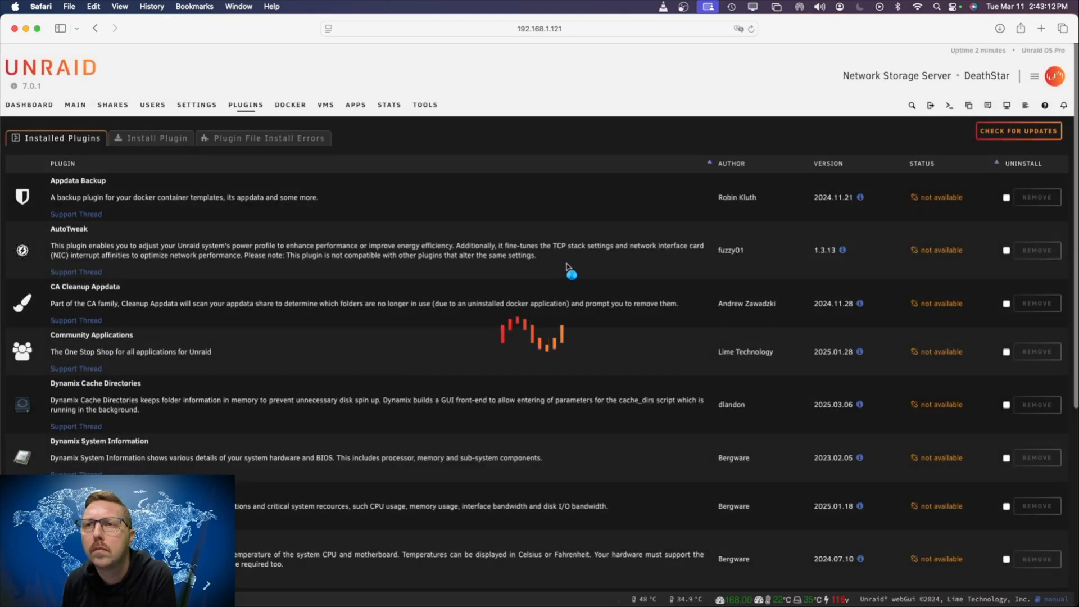
Examine the Docker containers' startup status and autostart settings, reloading the page to refresh the list
left_click(291, 105)
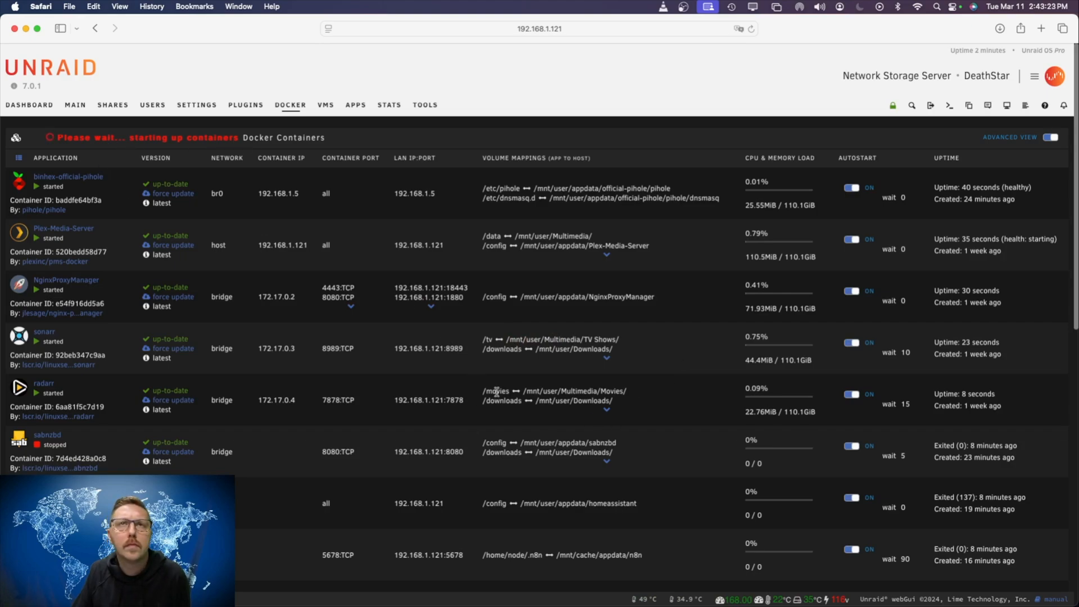
scroll(571, 463, "down", 2)
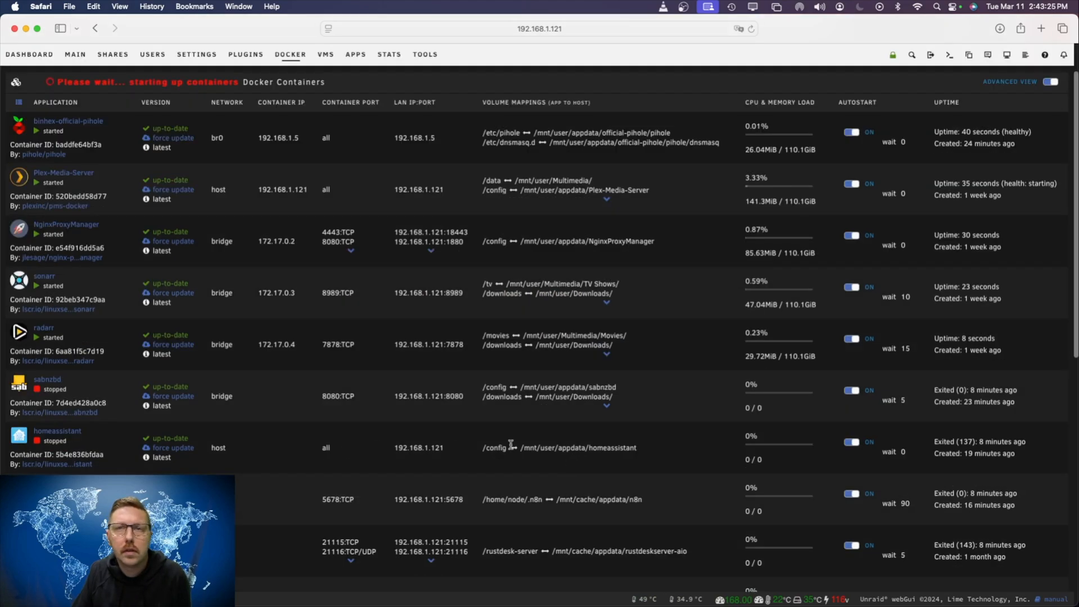
scroll(467, 455, "down", 5)
left_click(750, 28)
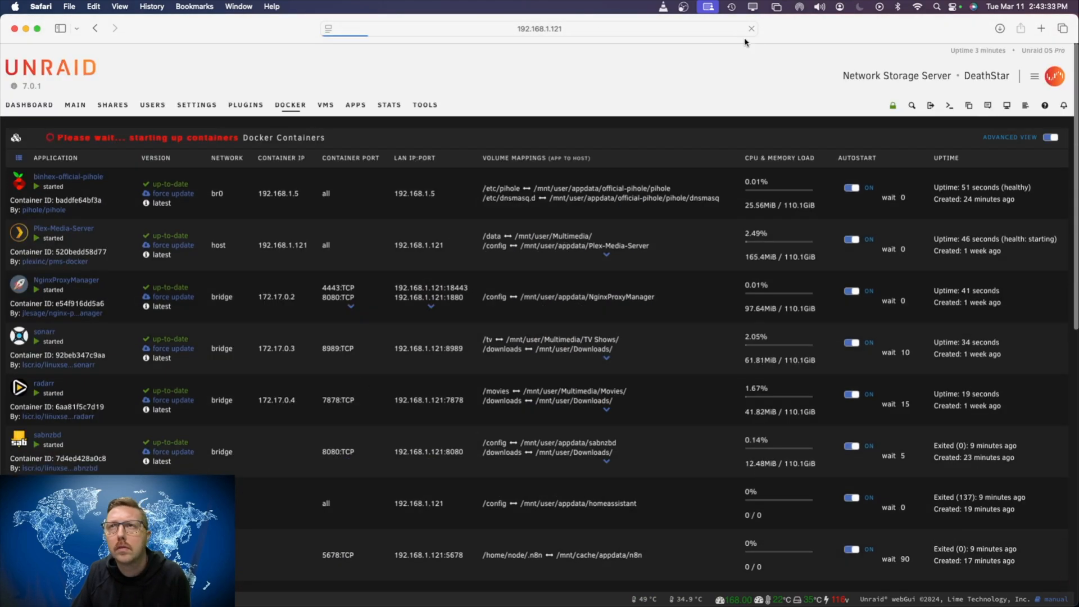
scroll(450, 455, "down", 5)
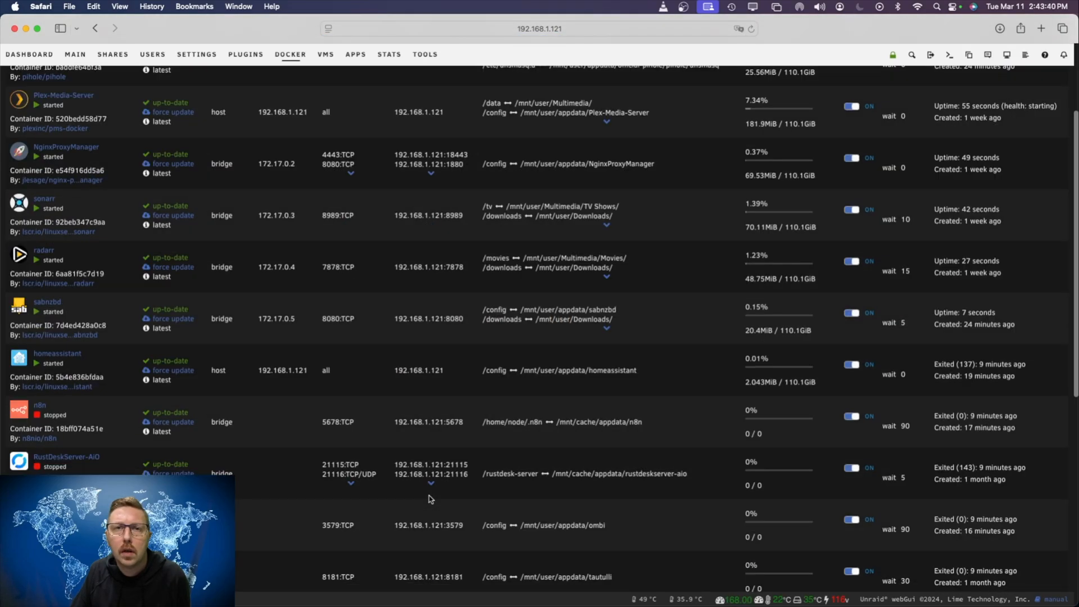
scroll(430, 499, "up", 5)
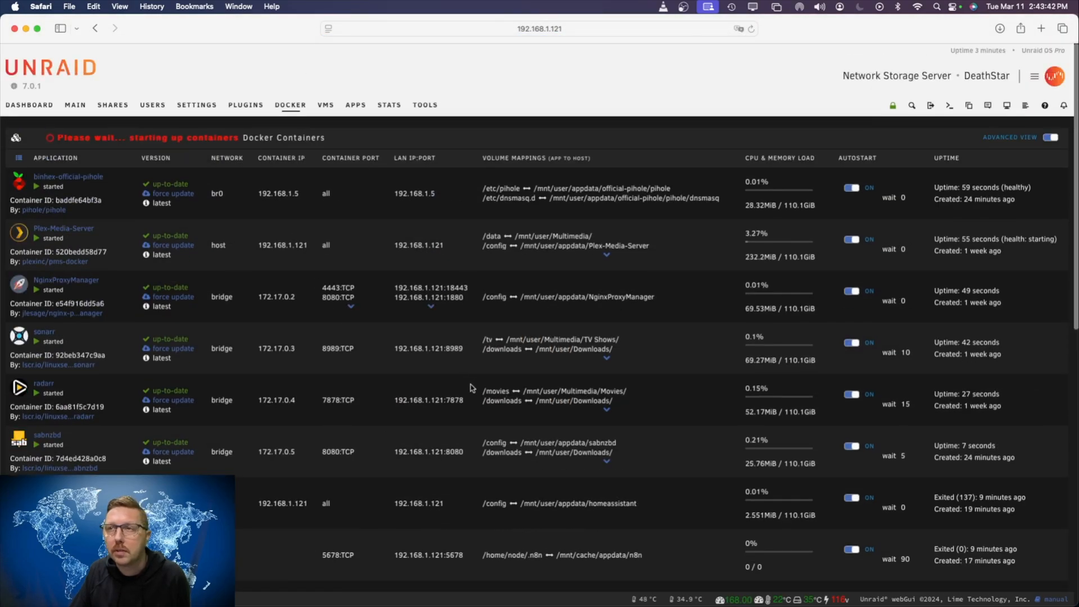
scroll(472, 387, "down", 15)
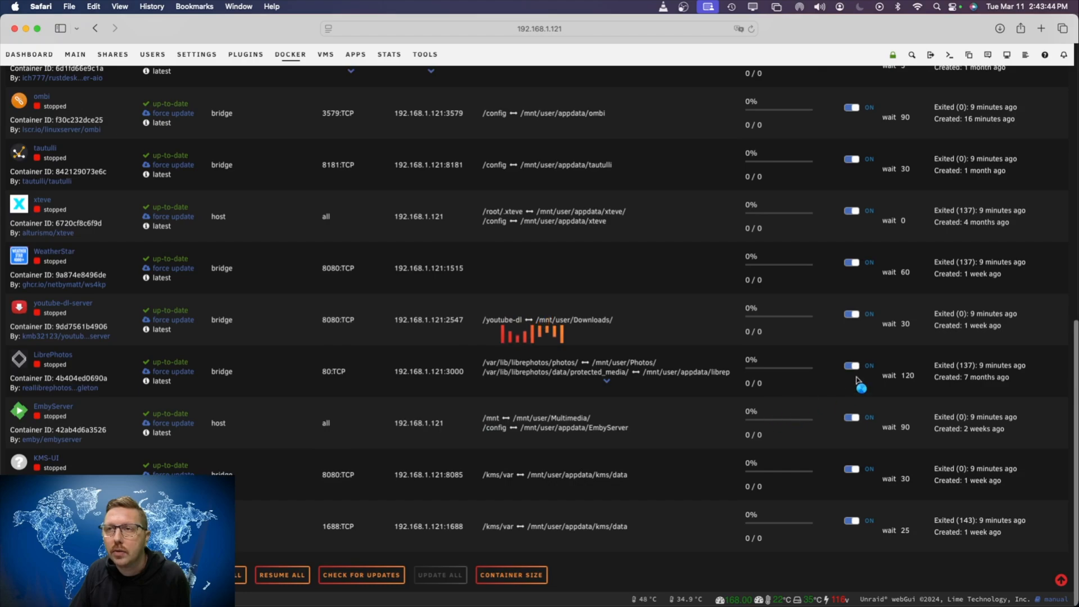
scroll(858, 382, "up", 15)
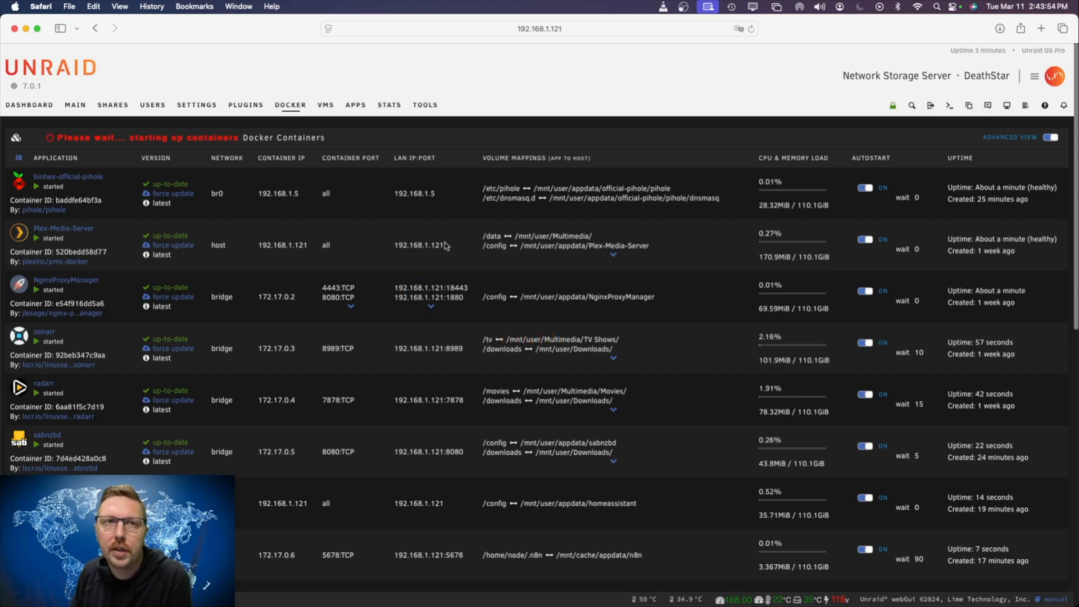
View the VPN Manager's tunnel settings and recheck the status of the installed plugins
left_click(198, 106)
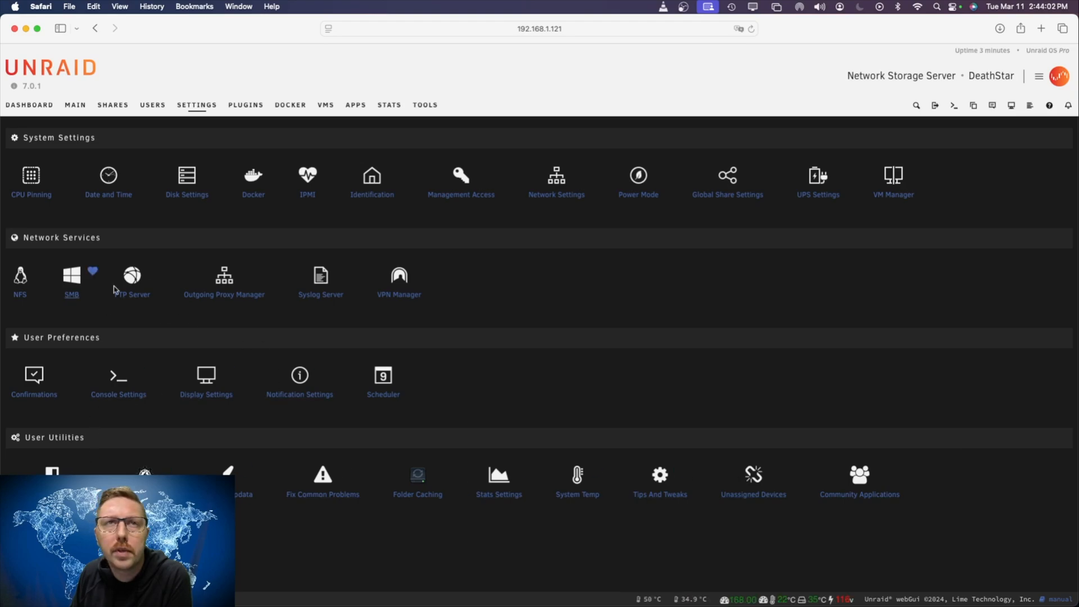
left_click(404, 281)
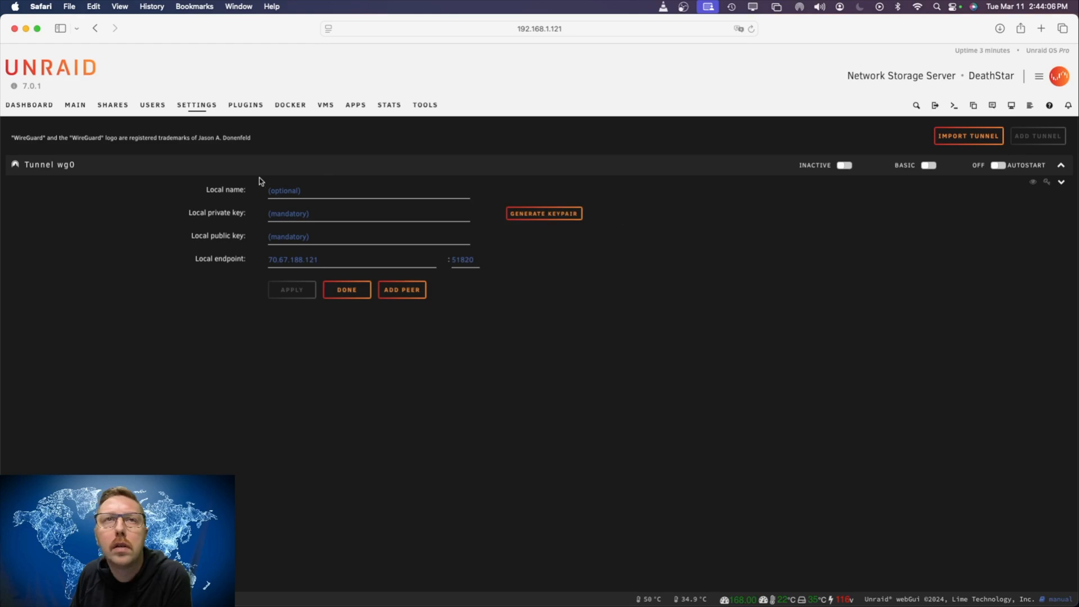
left_click(245, 106)
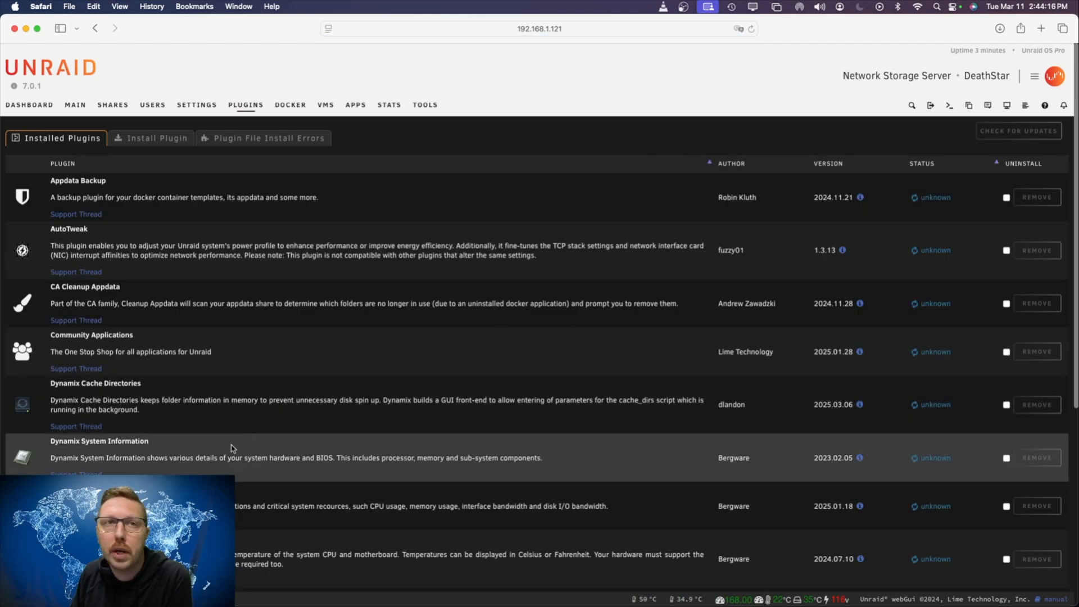
scroll(225, 452, "down", 5)
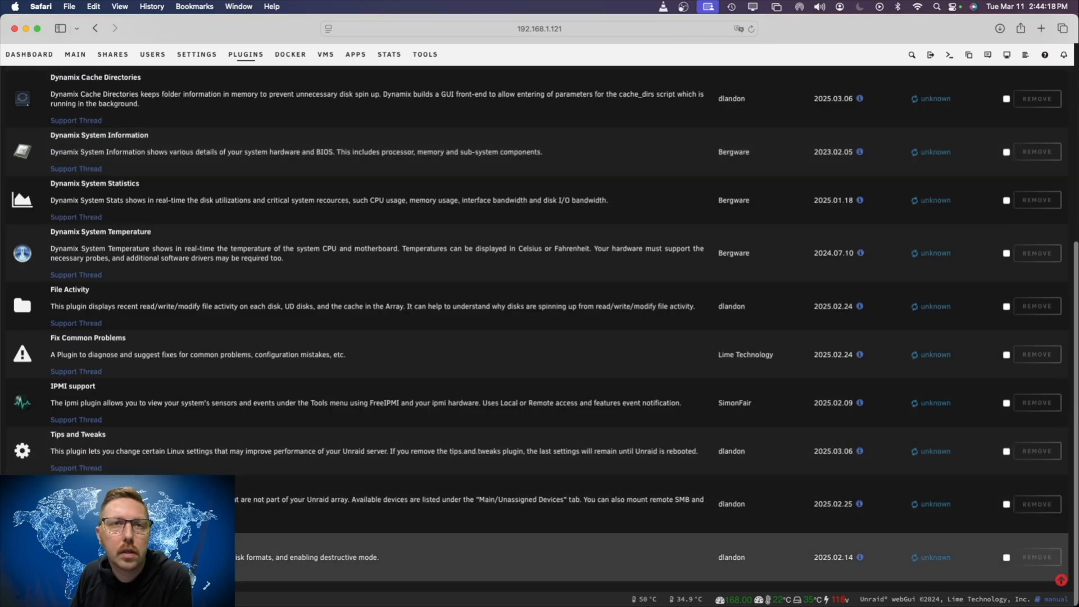
scroll(167, 427, "up", 1)
scroll(191, 422, "up", 6)
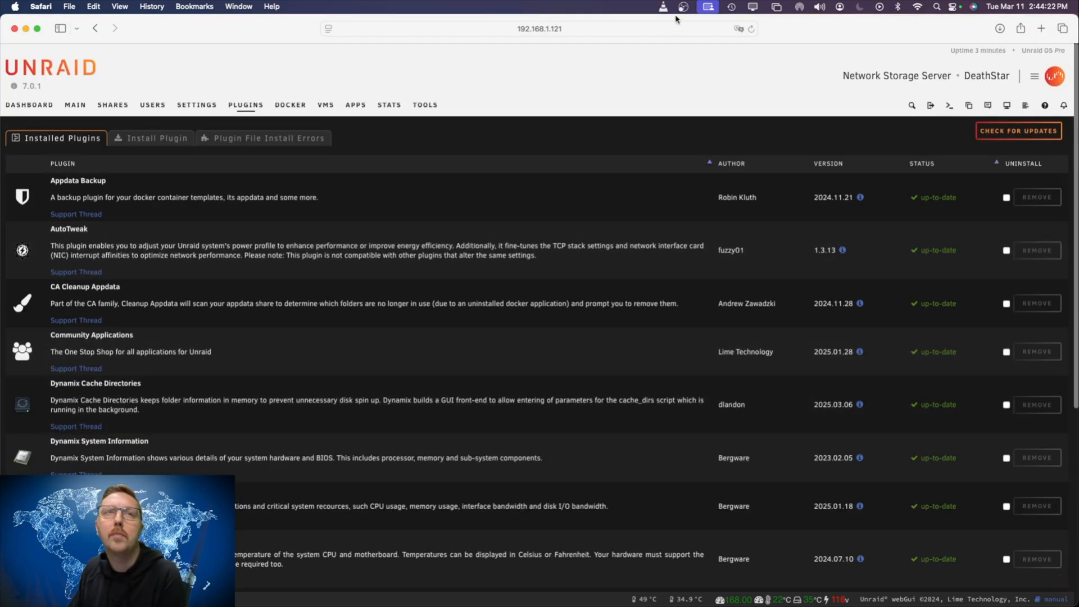